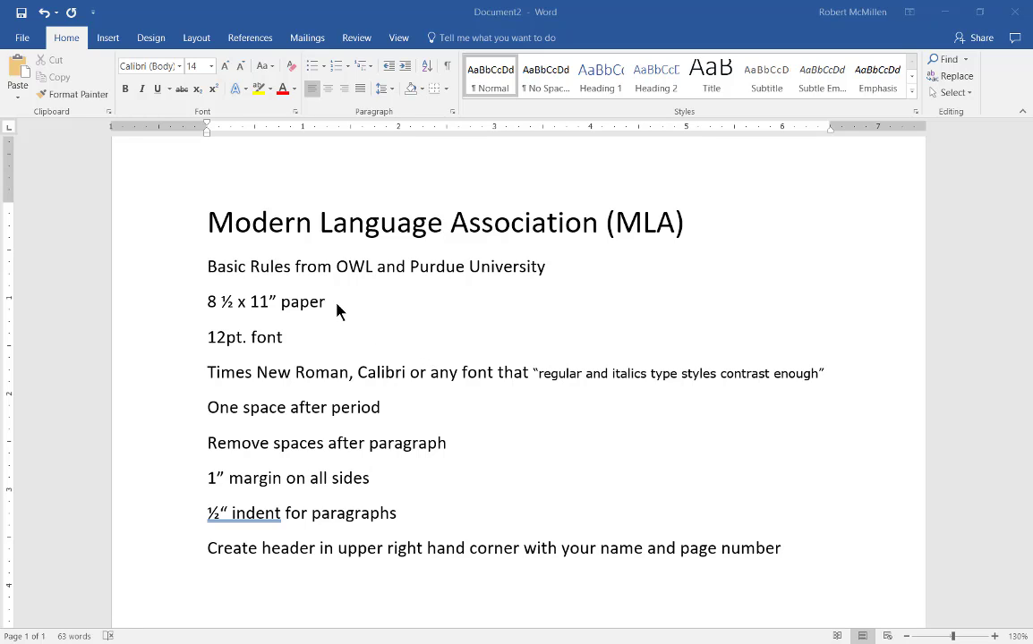
# Check in Page Setup that the paper is Letter, 8.5 by 11 inches, and cancel unchanged.
pyautogui.click(26, 42)
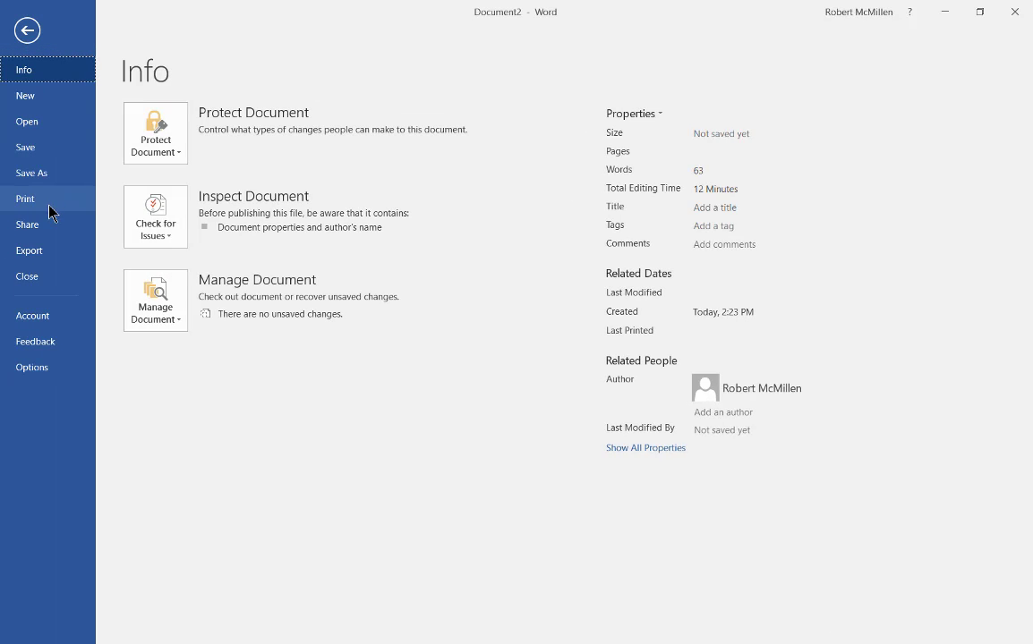
pyautogui.click(25, 201)
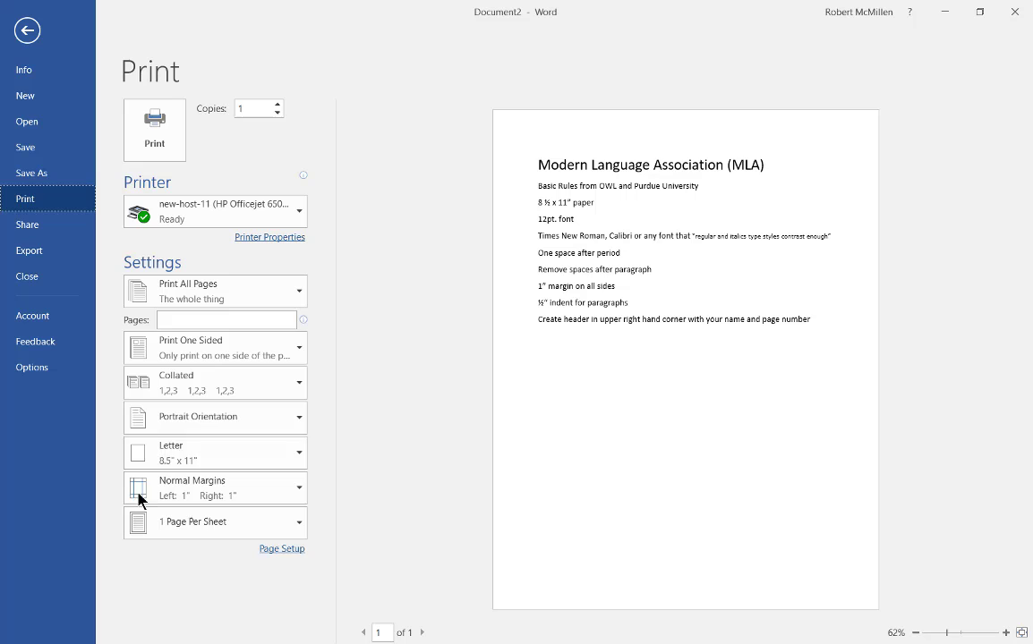
pyautogui.click(271, 552)
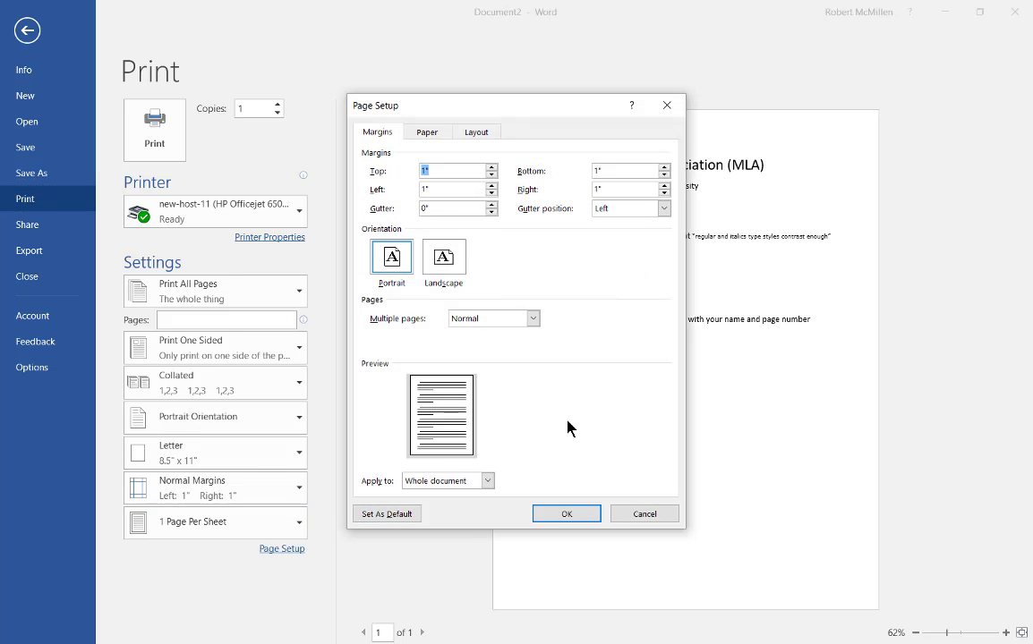
pyautogui.click(426, 132)
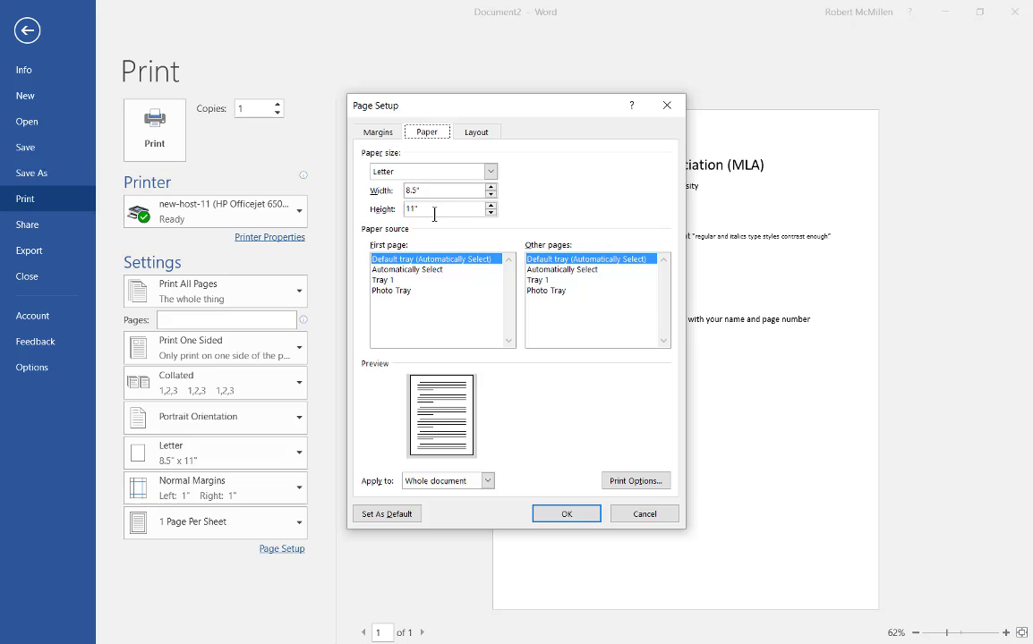
pyautogui.click(490, 172)
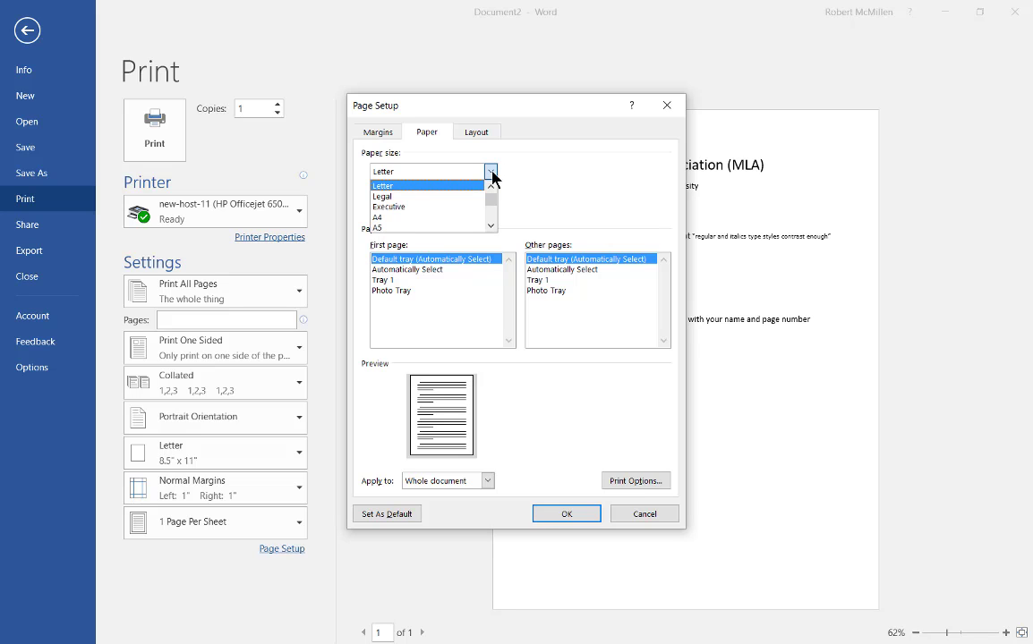
pyautogui.click(578, 182)
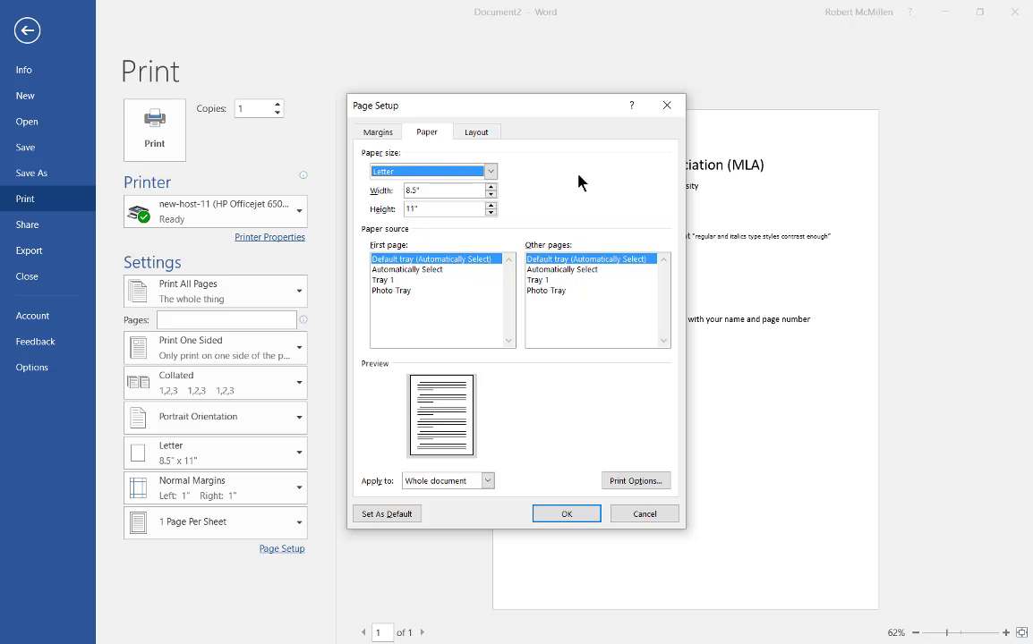
pyautogui.click(644, 514)
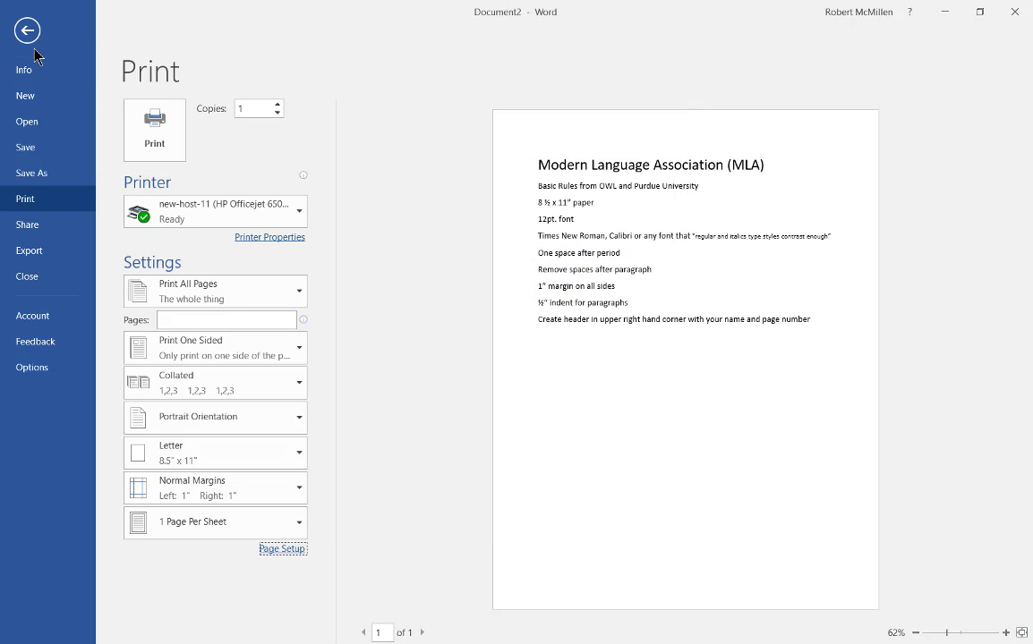
# Back in the document, set the font size after '12pt. font' to 12 point.
pyautogui.click(31, 37)
pyautogui.click(335, 334)
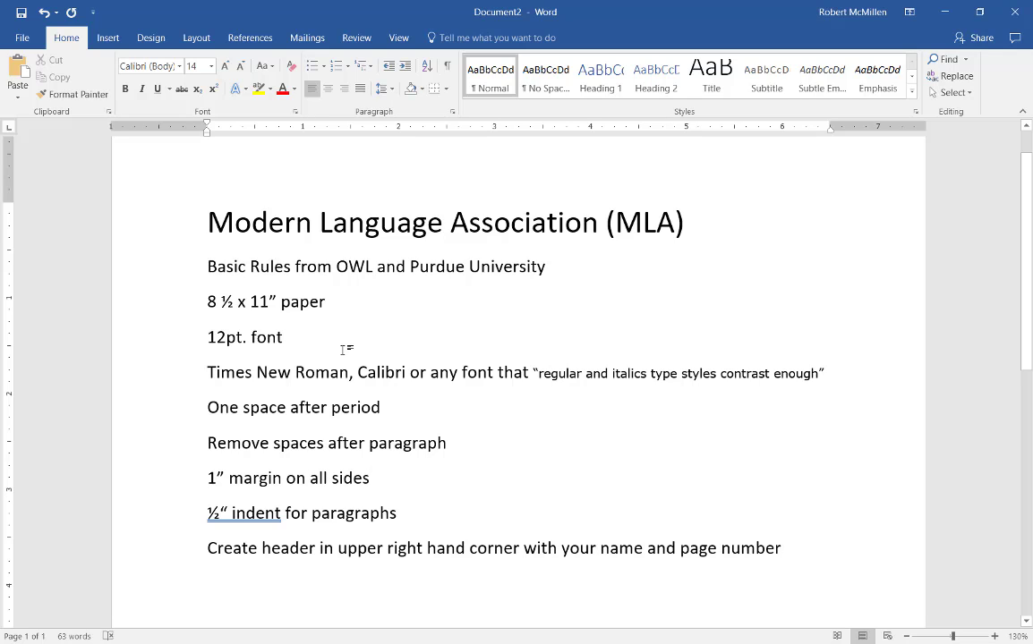
pyautogui.click(212, 66)
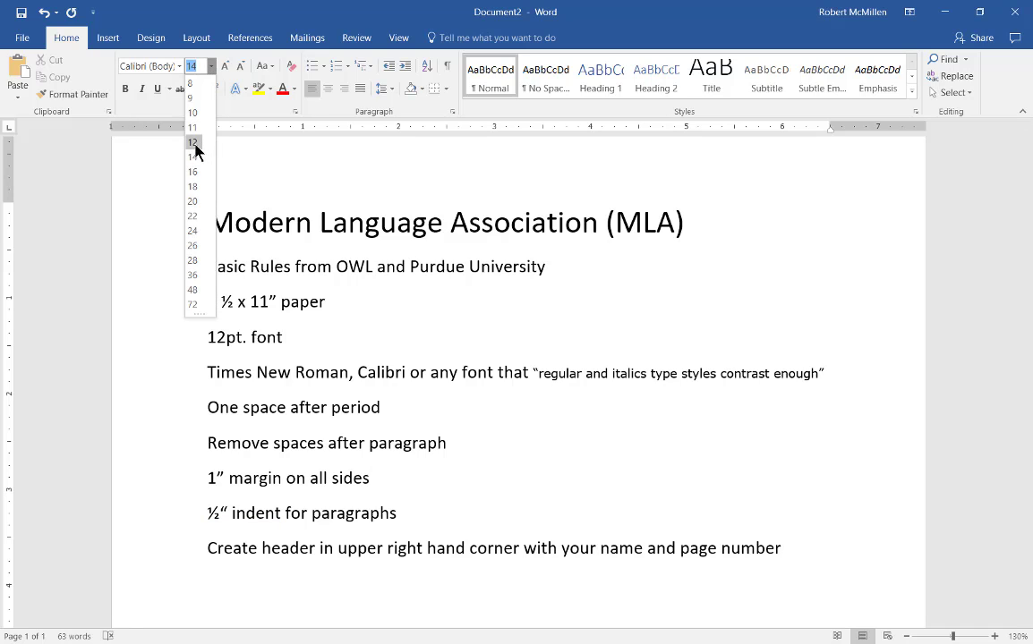
pyautogui.click(196, 142)
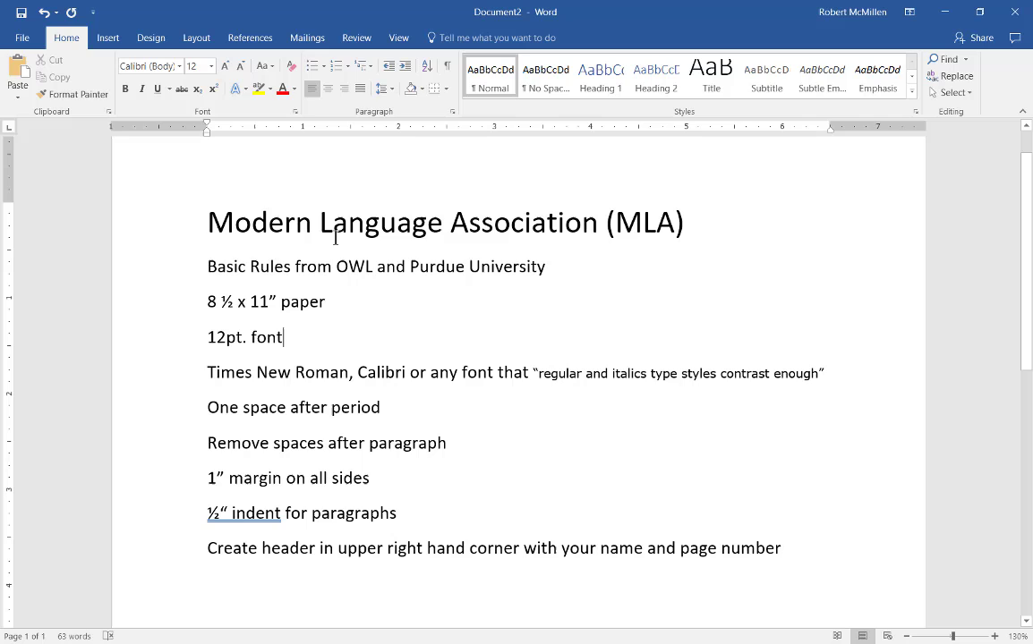
# Pick Times New Roman from the font list, keeping the size at 12 point.
pyautogui.click(180, 66)
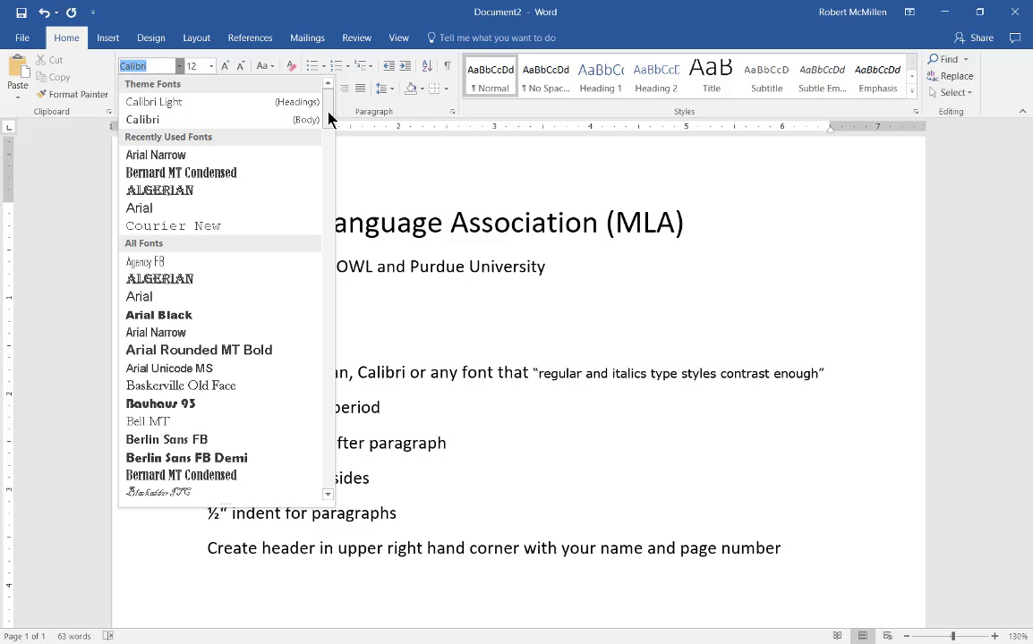
pyautogui.moveTo(328, 119); pyautogui.dragTo(333, 450)
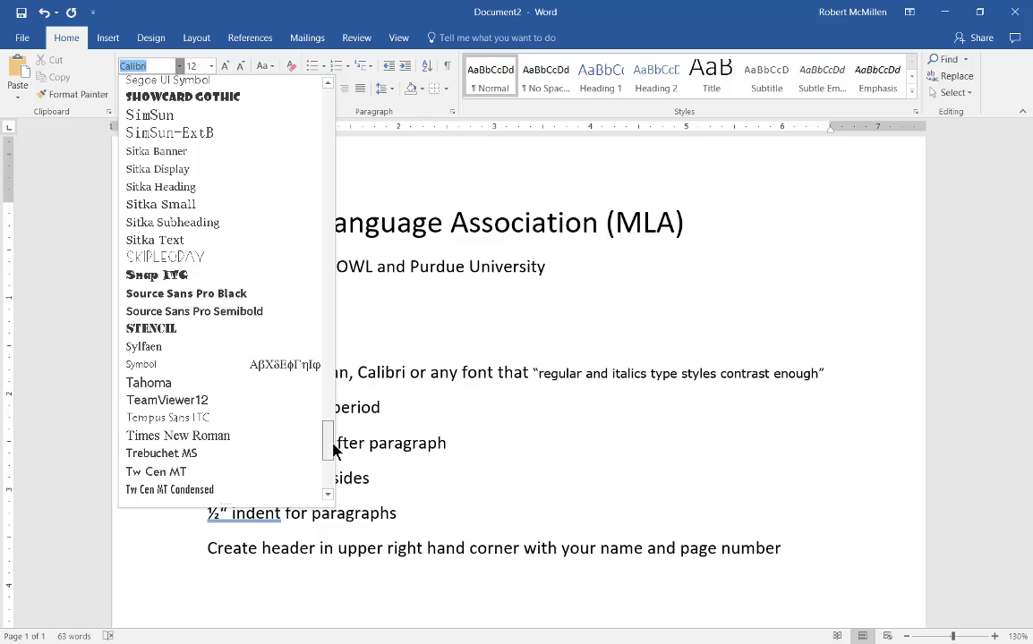
pyautogui.click(268, 436)
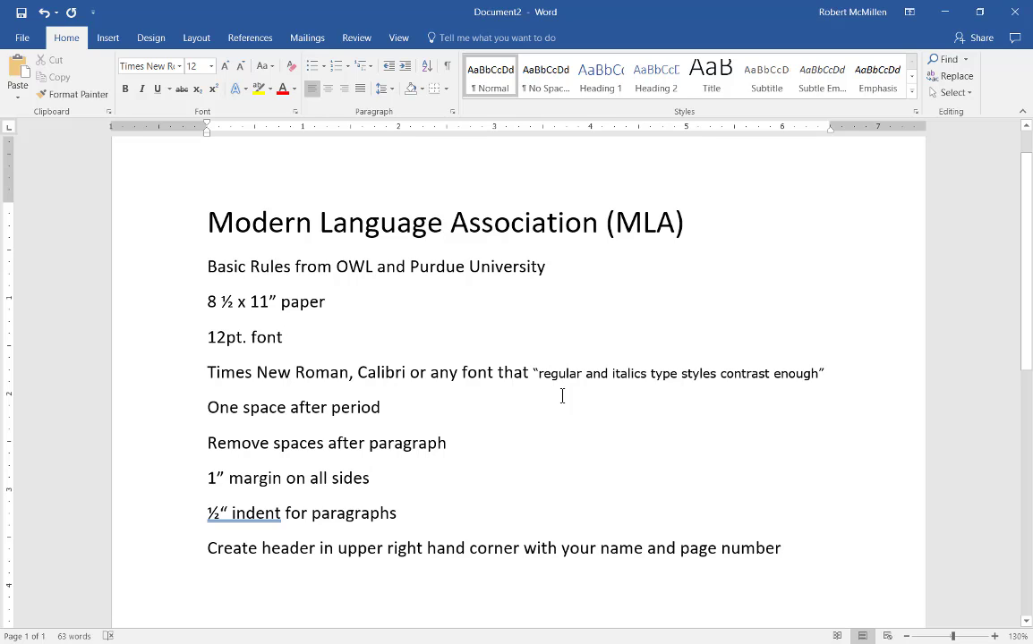
pyautogui.click(178, 66)
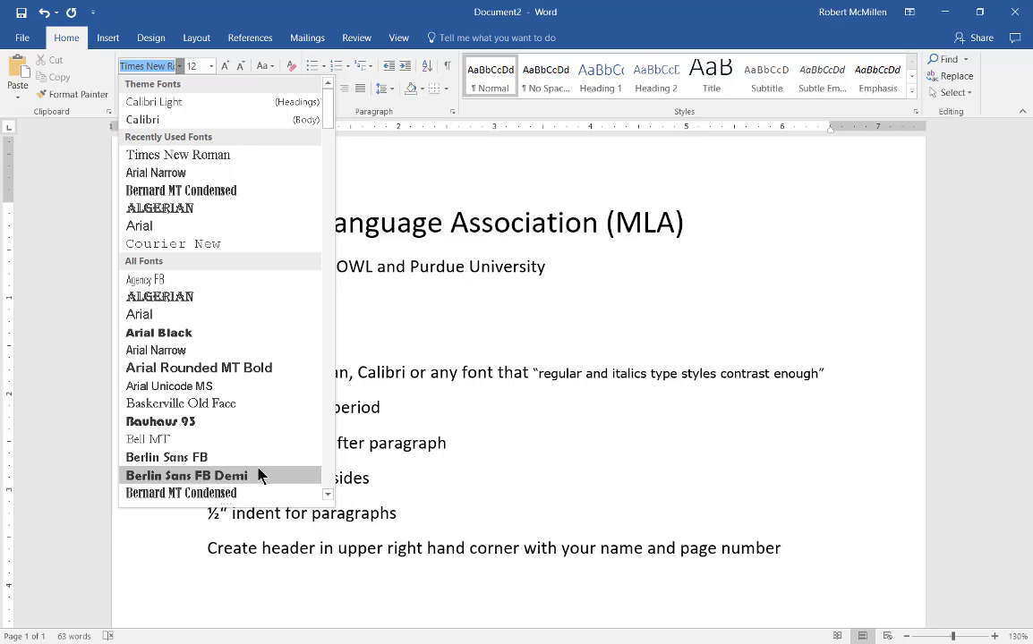
pyautogui.click(460, 328)
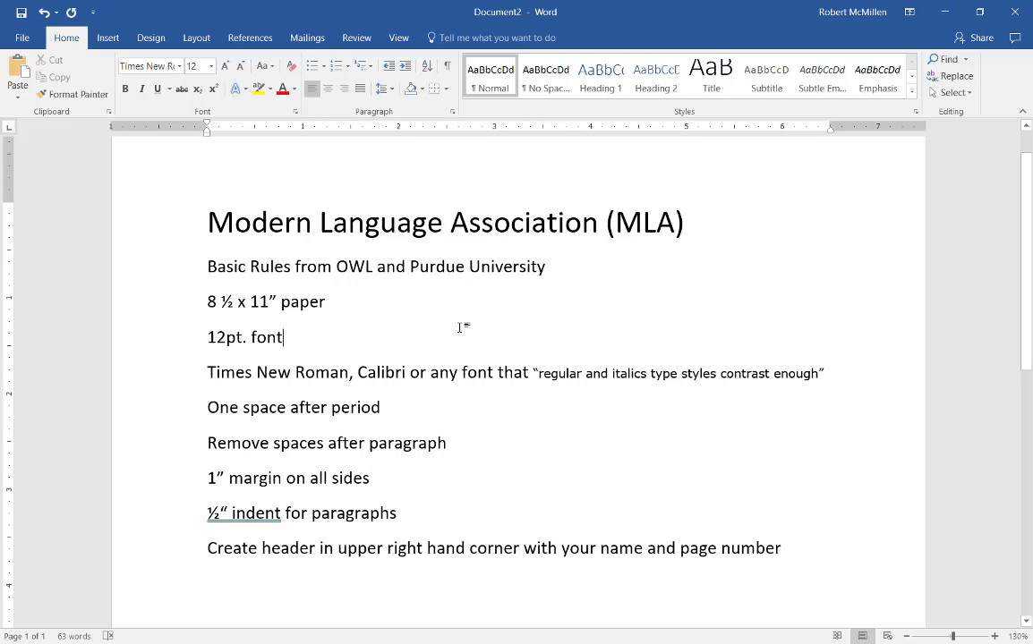
pyautogui.click(423, 405)
pyautogui.write('.')
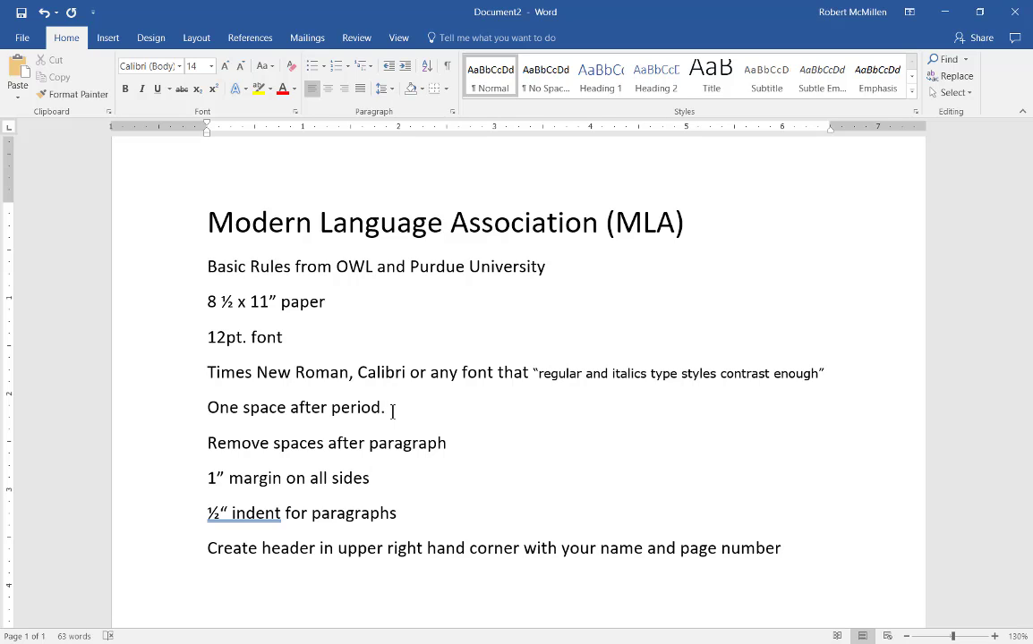
pyautogui.write(' Sy')
pyautogui.press('BackSpace')
pyautogui.write('tarting')
pyautogui.press('BackSpace')
pyautogui.press('BackSpace')
pyautogui.press('BackSpace')
pyautogui.press('BackSpace')
pyautogui.press('BackSpace')
pyautogui.press('BackSpace')
pyautogui.press('BackSpace')
pyautogui.press('BackSpace')
pyautogui.press('BackSpace')
pyautogui.press('BackSpace')
pyautogui.press('BackSpace')
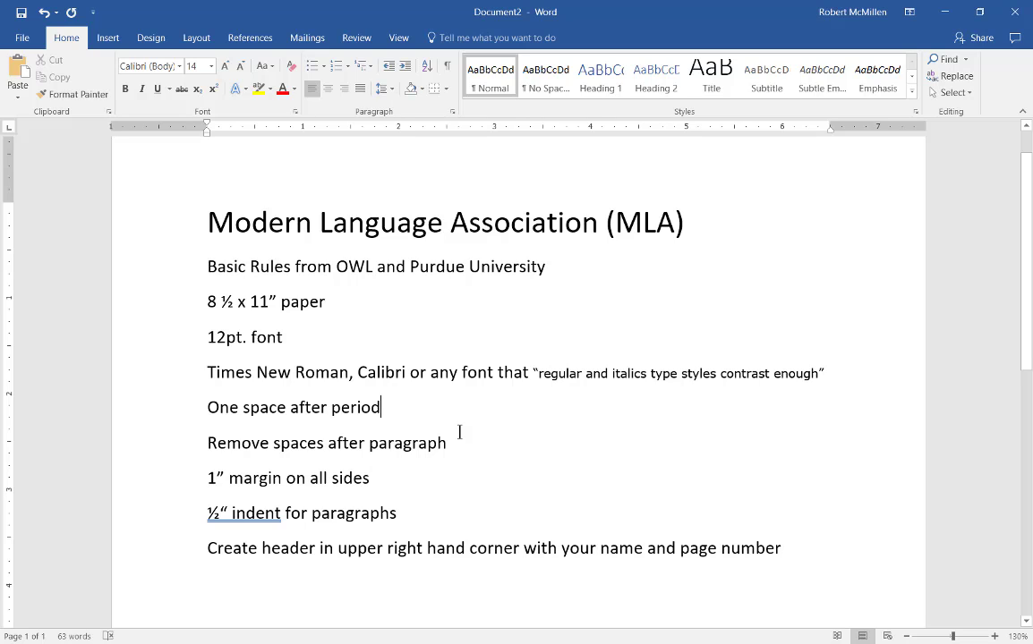
# Turn on 'Don't add space between paragraphs of the same style' in the Paragraph settings.
pyautogui.press('alt')
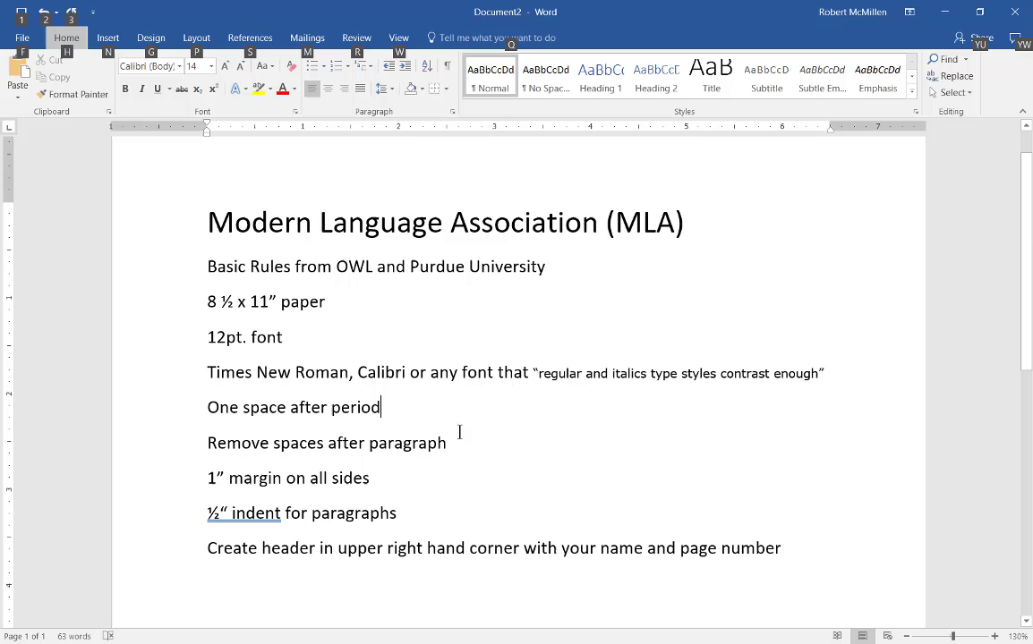
pyautogui.click(452, 111)
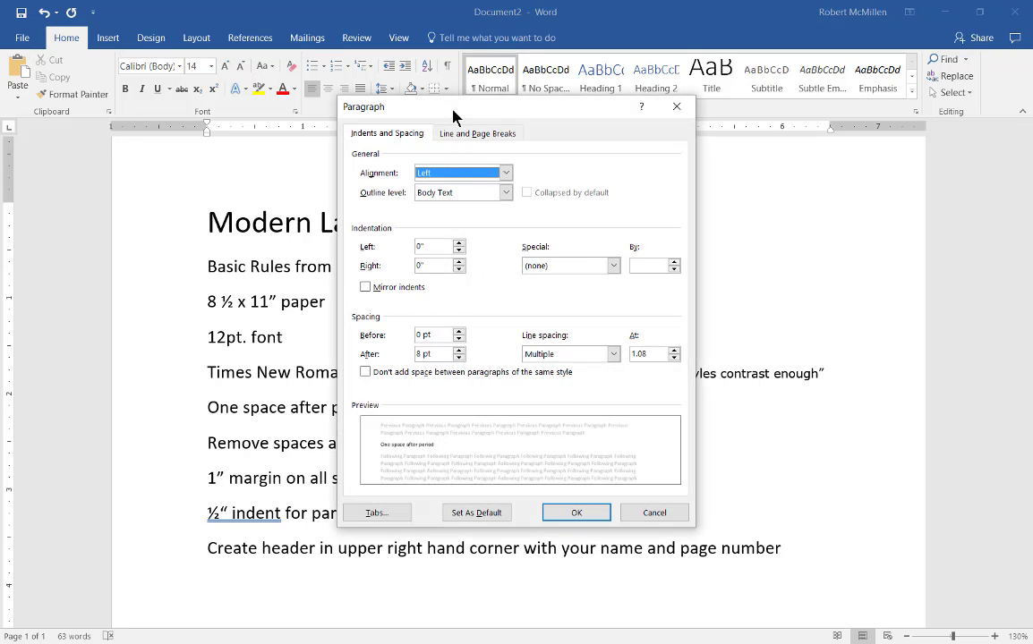
pyautogui.moveTo(453, 114); pyautogui.dragTo(427, 143)
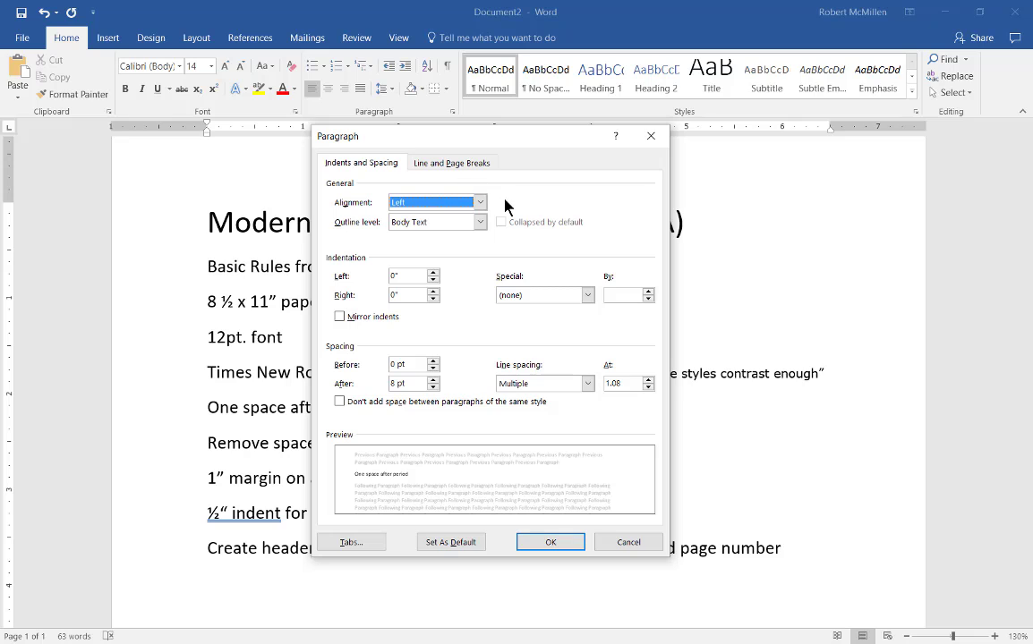
pyautogui.click(339, 403)
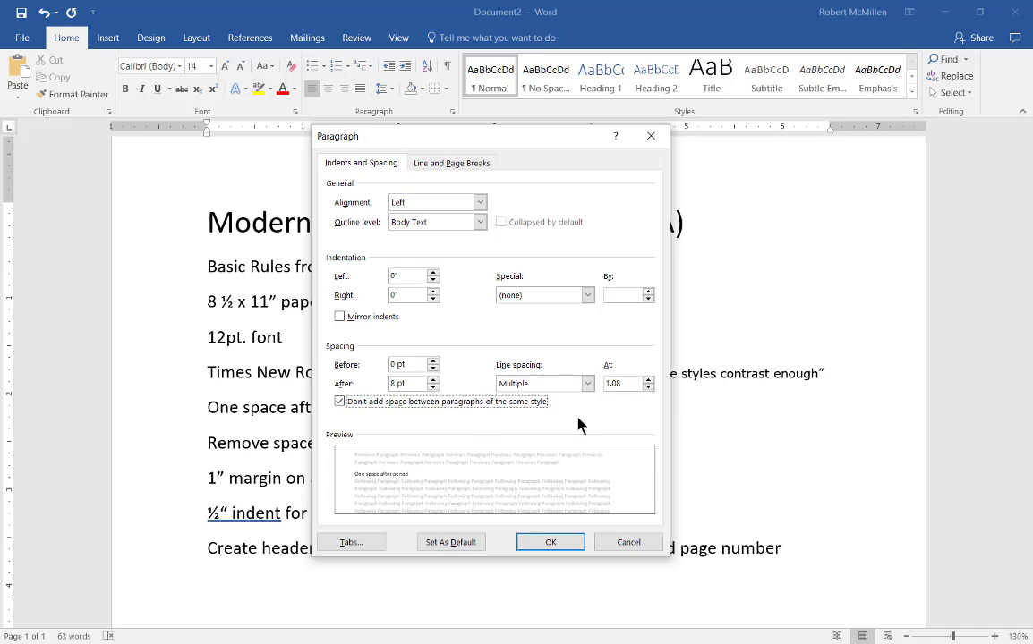
pyautogui.click(339, 403)
pyautogui.click(339, 402)
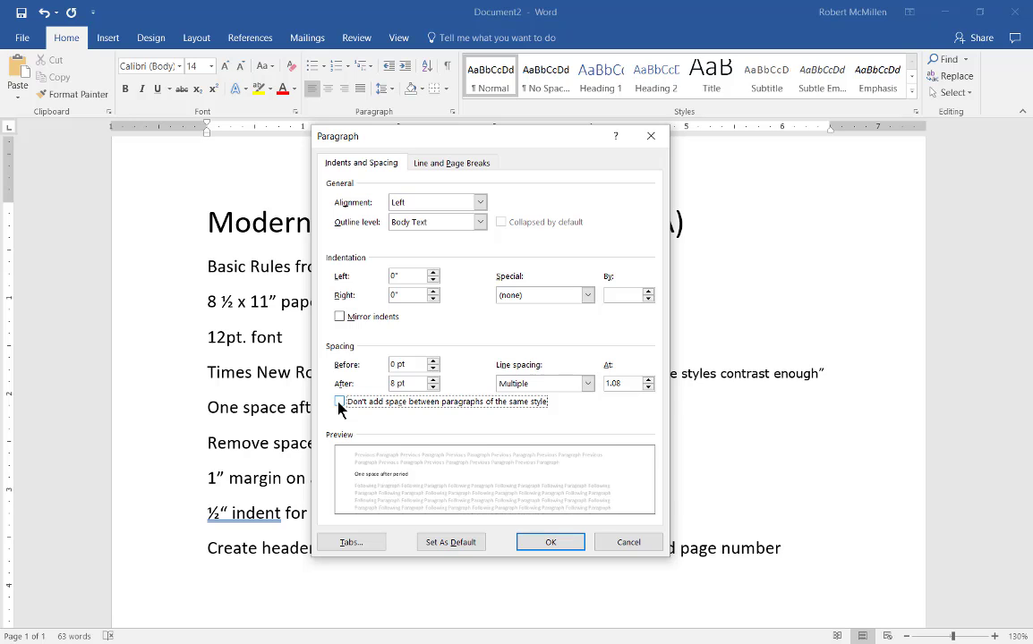
pyautogui.click(339, 403)
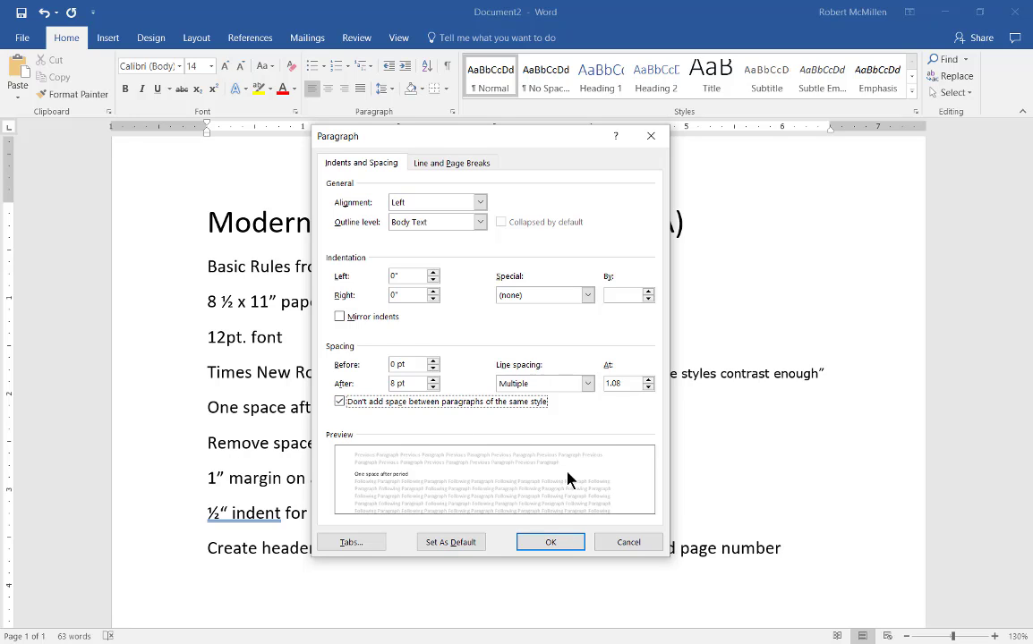
pyautogui.click(566, 546)
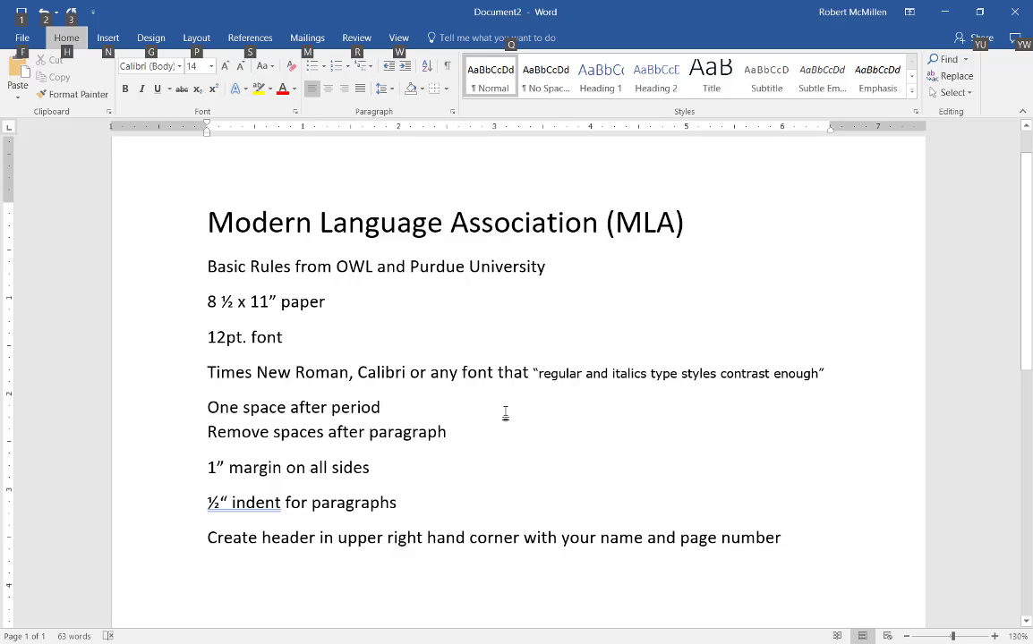
pyautogui.click(443, 325)
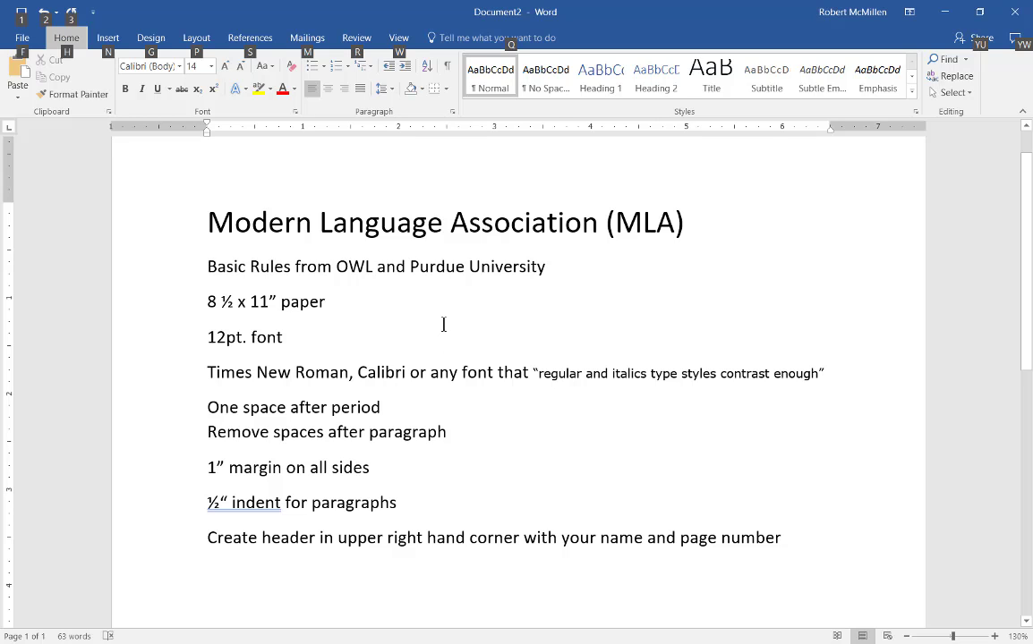
pyautogui.click(23, 37)
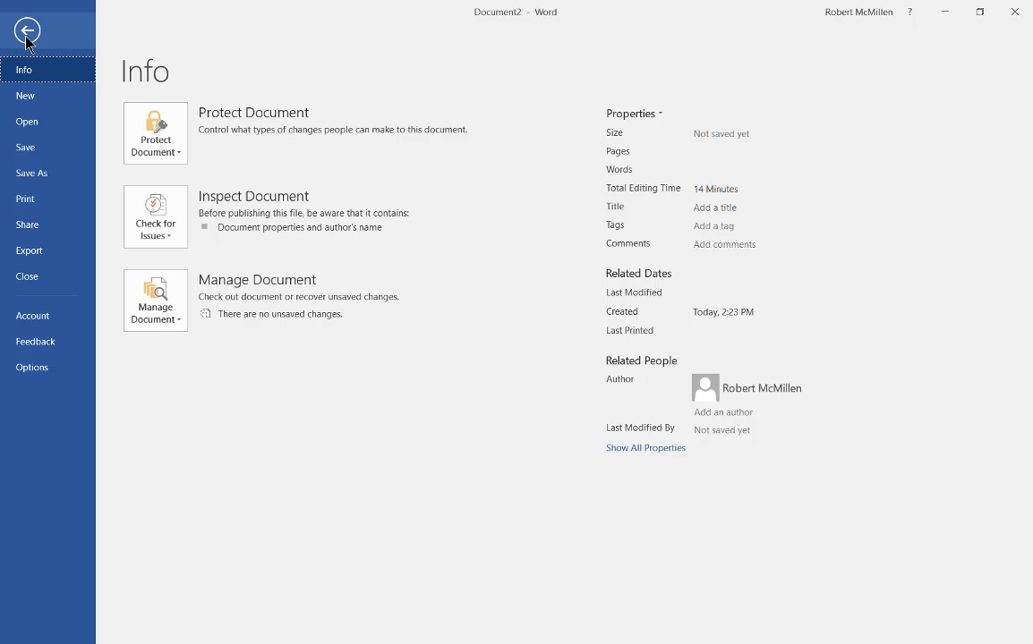
pyautogui.click(34, 201)
pyautogui.click(272, 548)
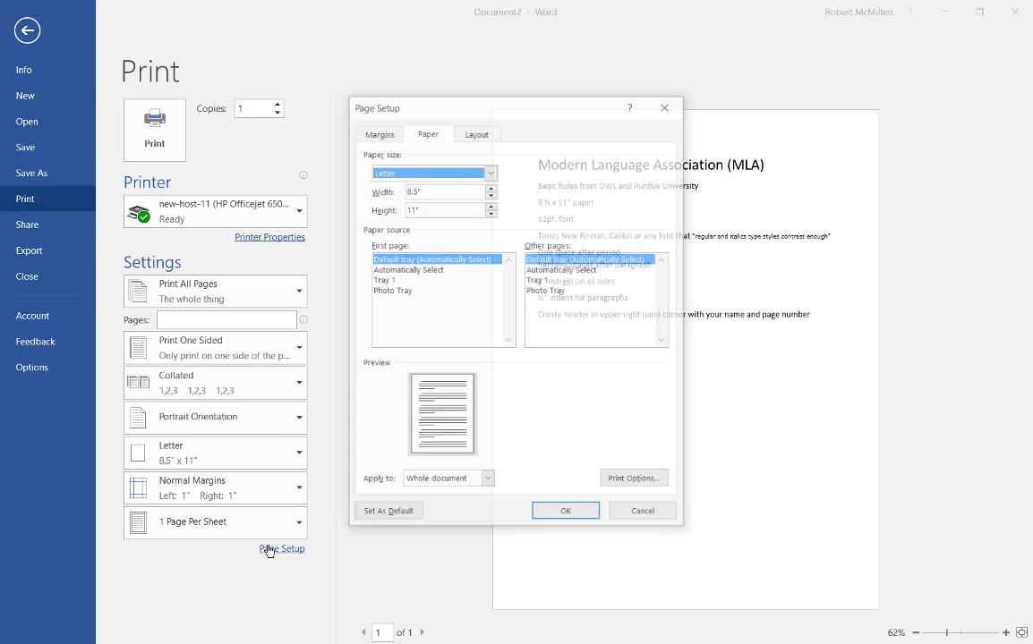
pyautogui.click(376, 133)
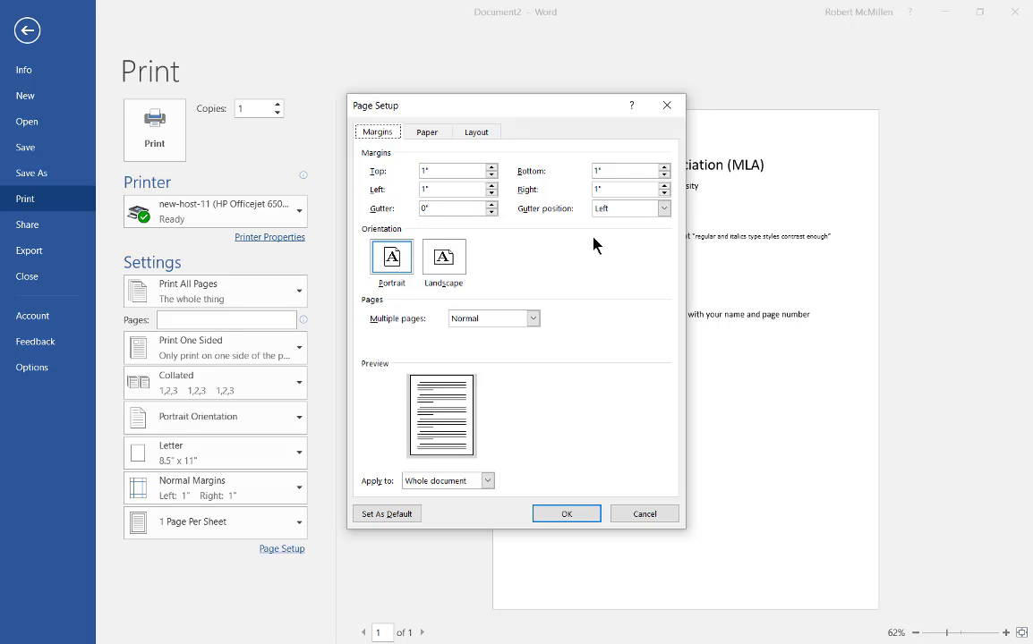
pyautogui.click(487, 483)
pyautogui.click(523, 484)
pyautogui.click(555, 516)
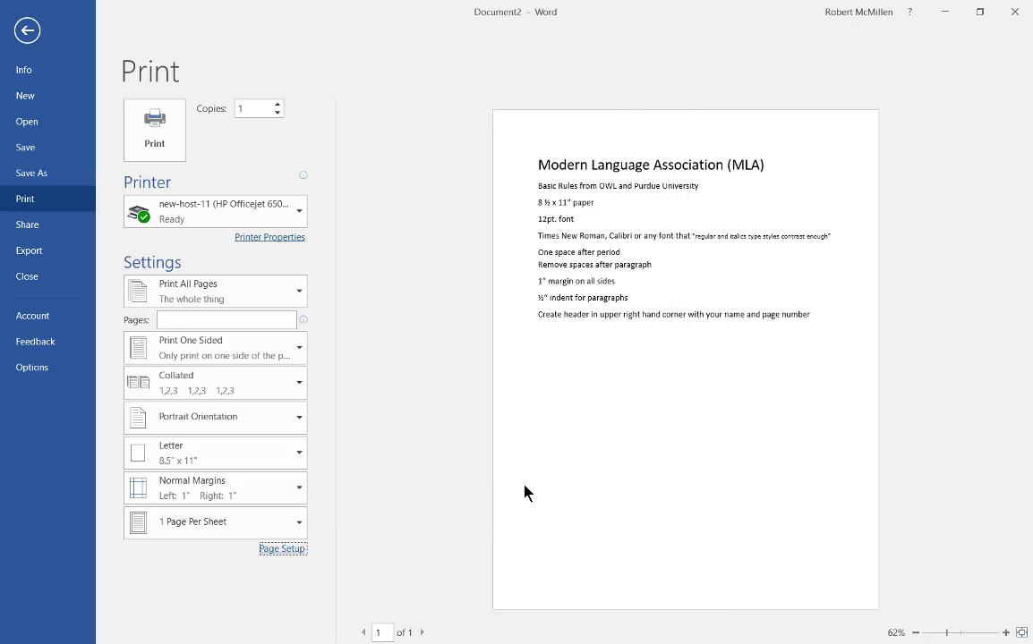
pyautogui.click(29, 34)
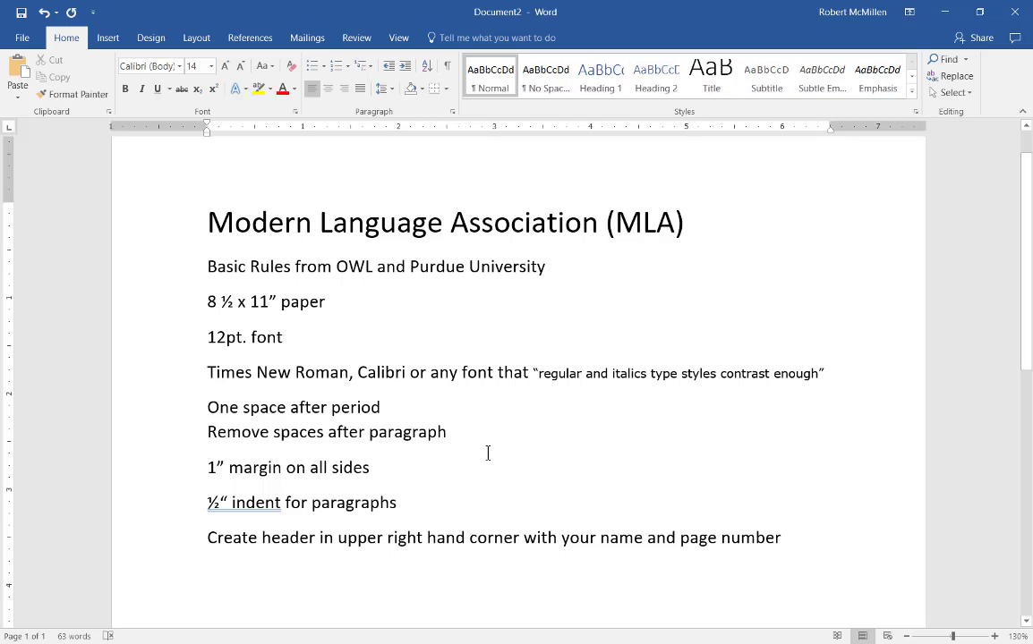
pyautogui.scroll(-1, 487, 453)
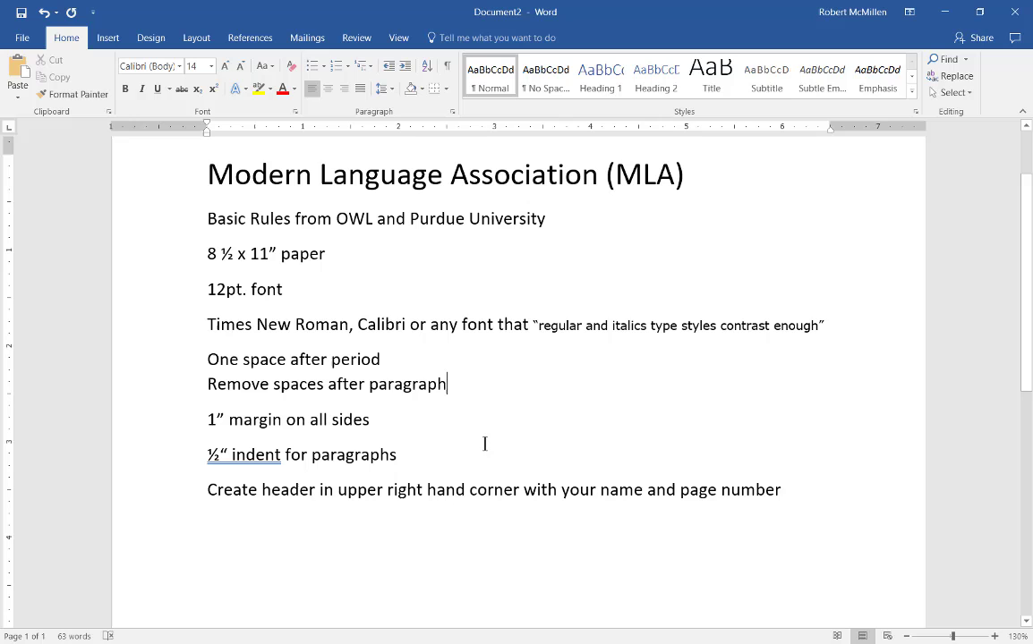
# Give the MLA title a 0.5" left indentation, then return to the body text.
pyautogui.click(413, 170)
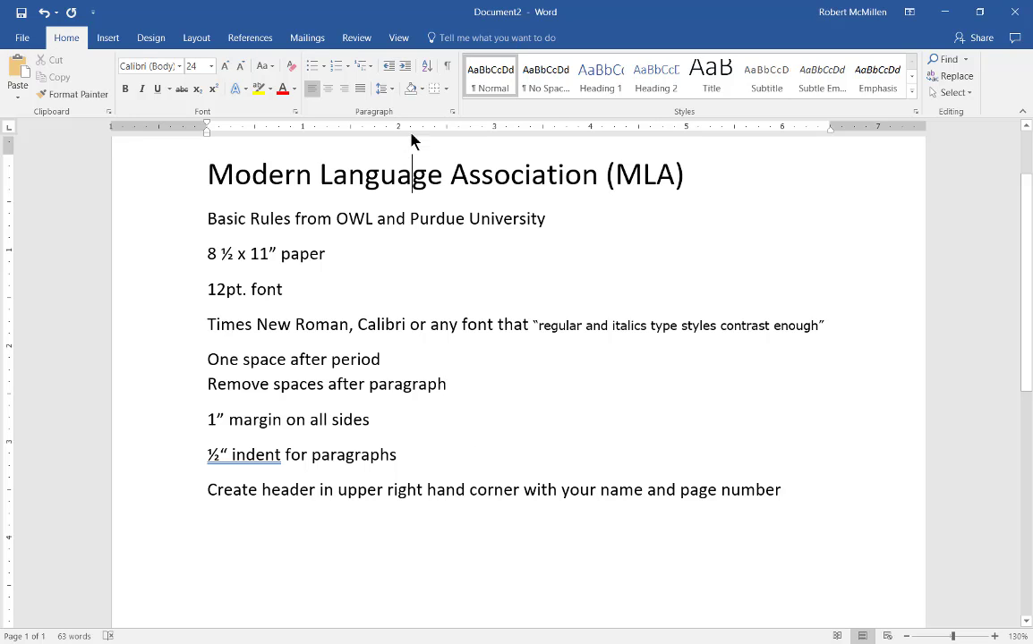
pyautogui.click(452, 111)
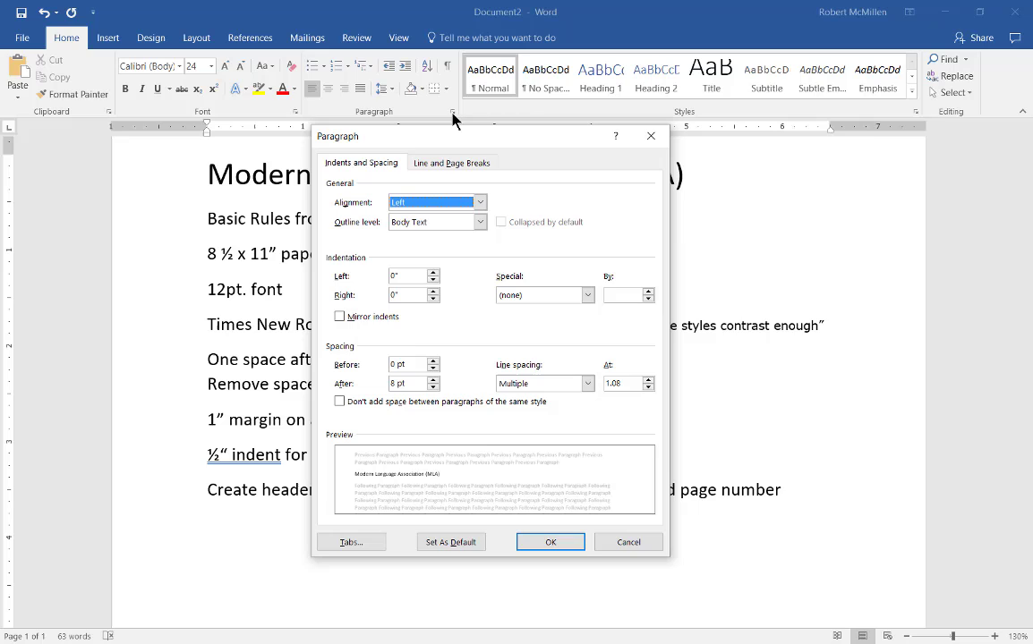
pyautogui.click(436, 274)
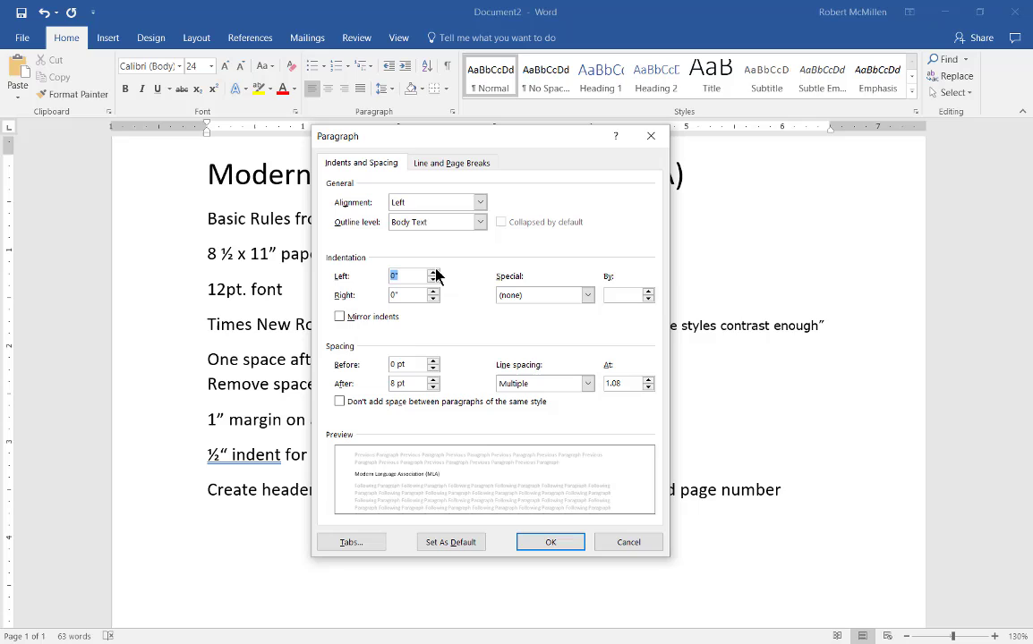
pyautogui.click(433, 272)
pyautogui.click(434, 272)
pyautogui.click(433, 272)
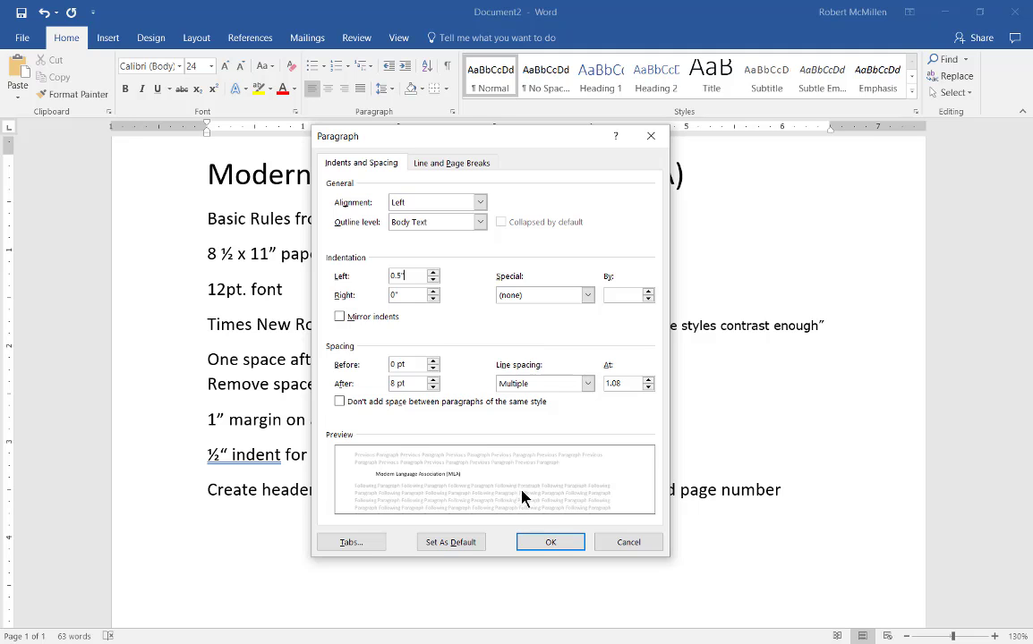
pyautogui.click(535, 546)
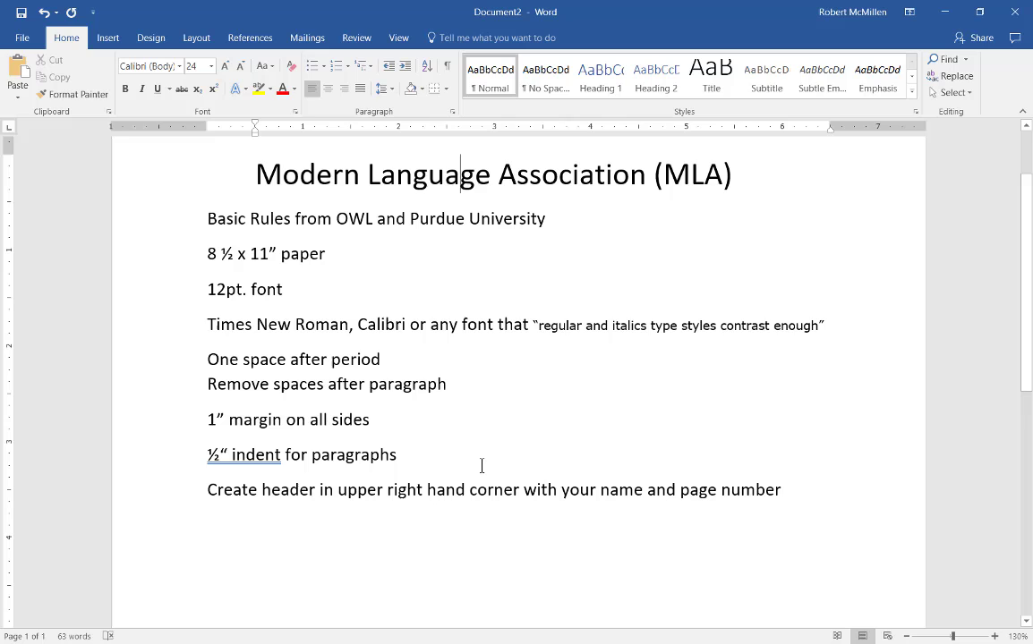
pyautogui.click(470, 404)
pyautogui.press('alt')
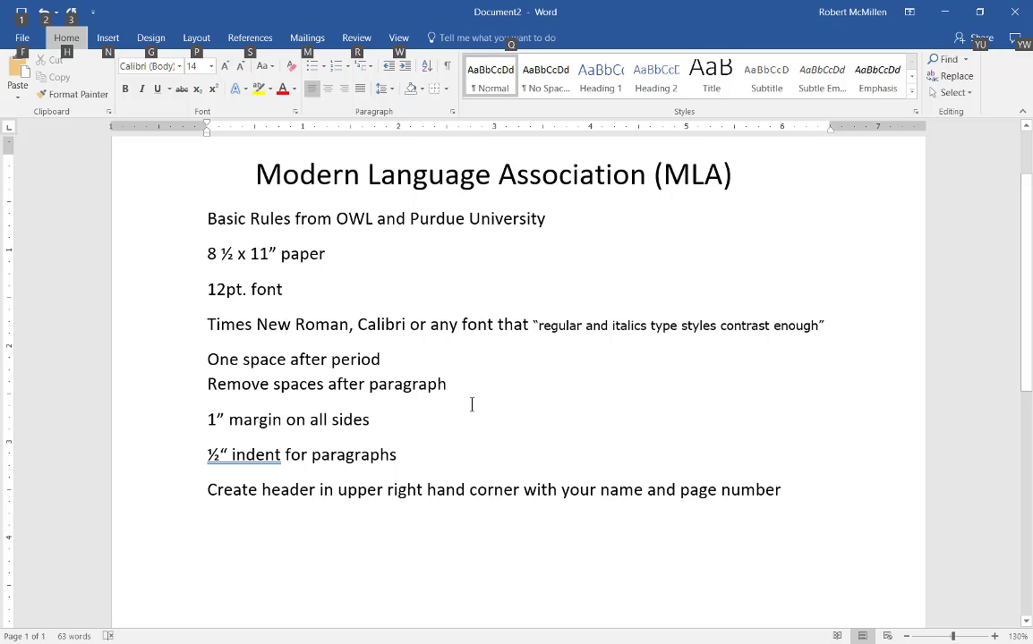
pyautogui.press('Escape')
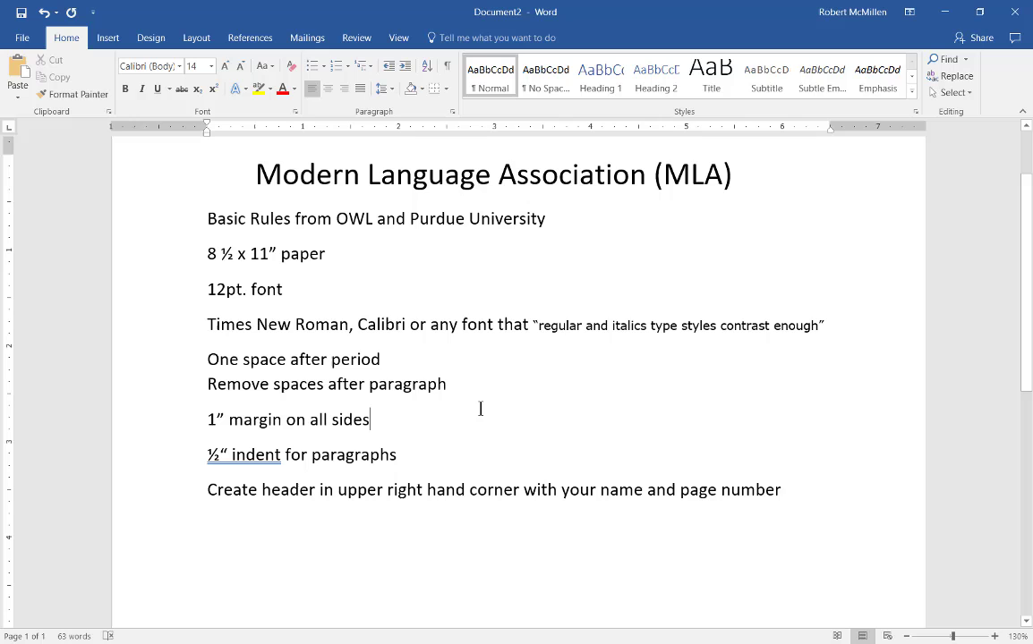
pyautogui.scroll(2, 527, 423)
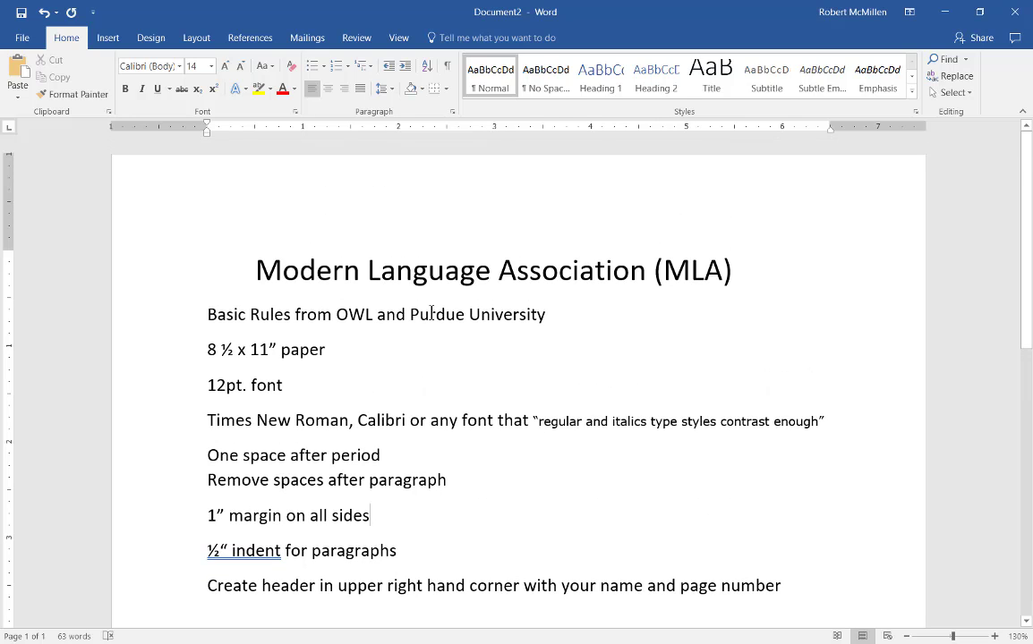
# Insert a Blank header design with its '[Type here]' placeholder above the title.
pyautogui.click(520, 217)
pyautogui.press('alt')
pyautogui.click(115, 37)
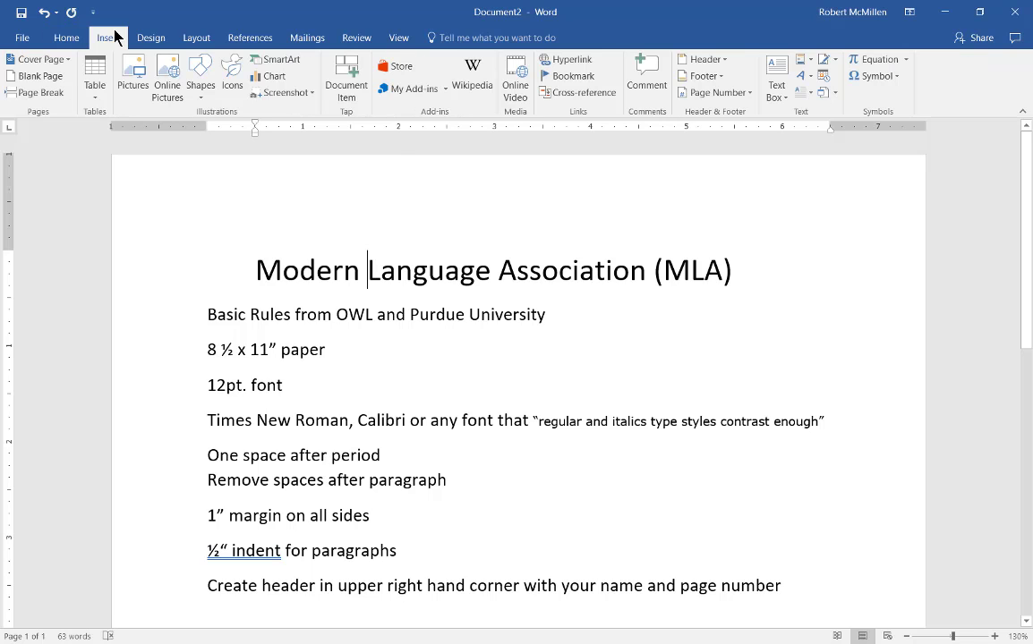
pyautogui.click(722, 60)
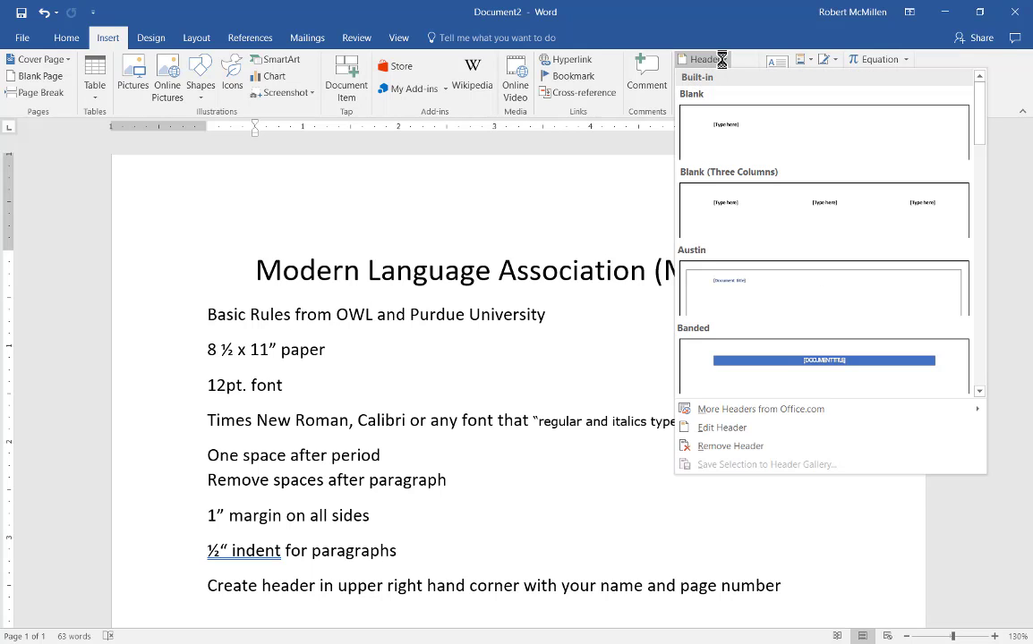
pyautogui.click(730, 132)
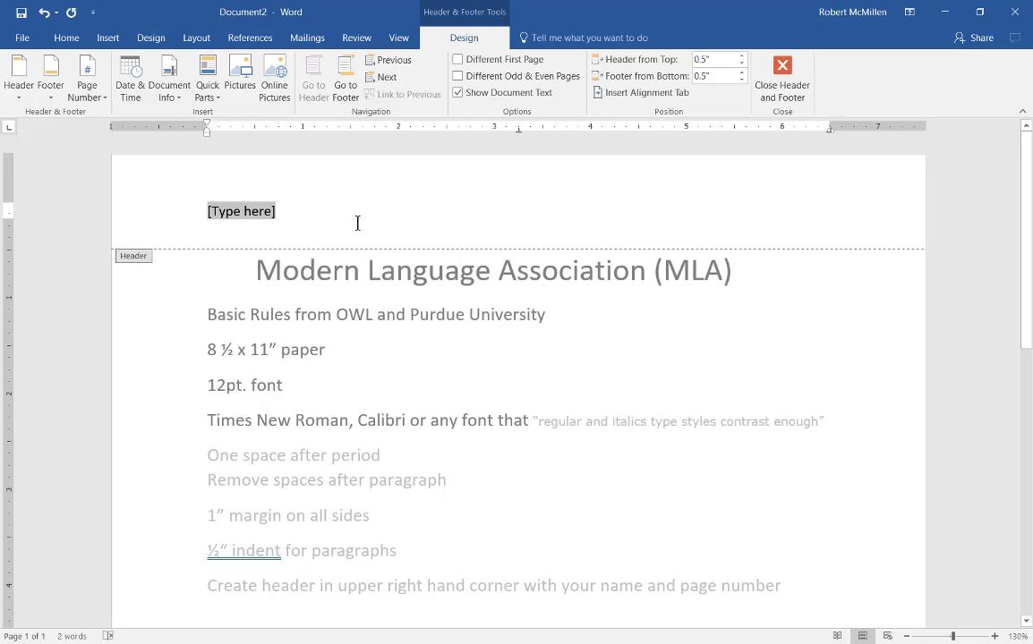
pyautogui.hotkey('alt', 'h')
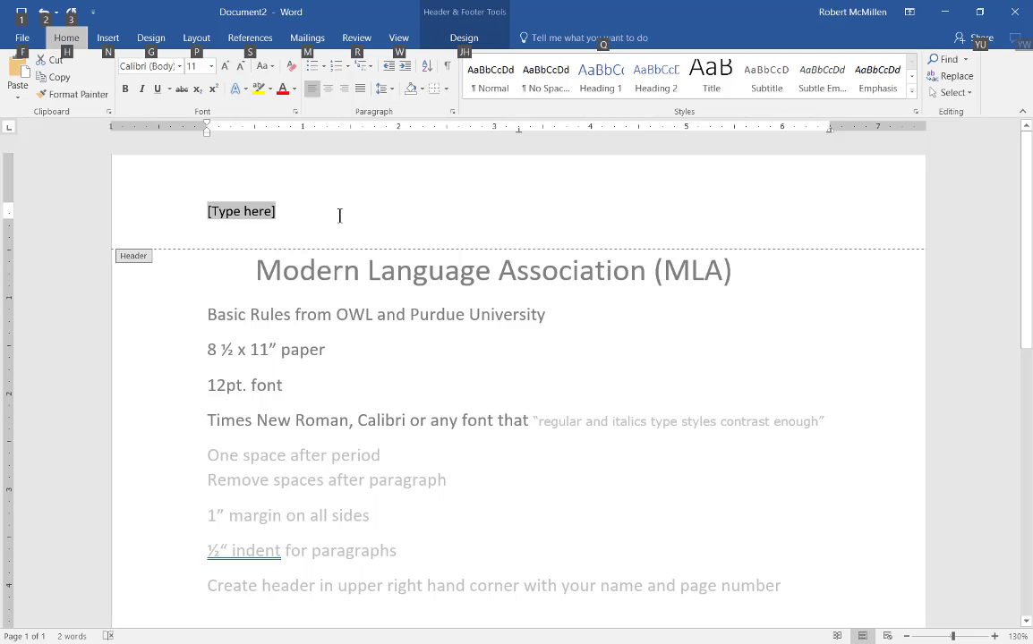
pyautogui.press('Escape')
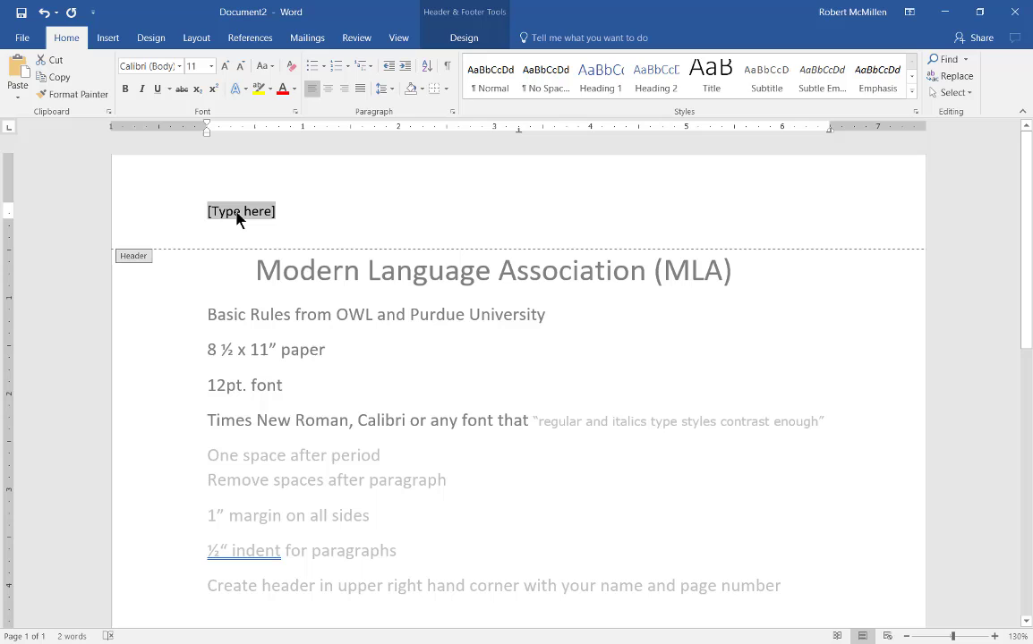
# Right-align the header and delete its '[Type here]' placeholder.
pyautogui.click(344, 94)
pyautogui.press('Delete')
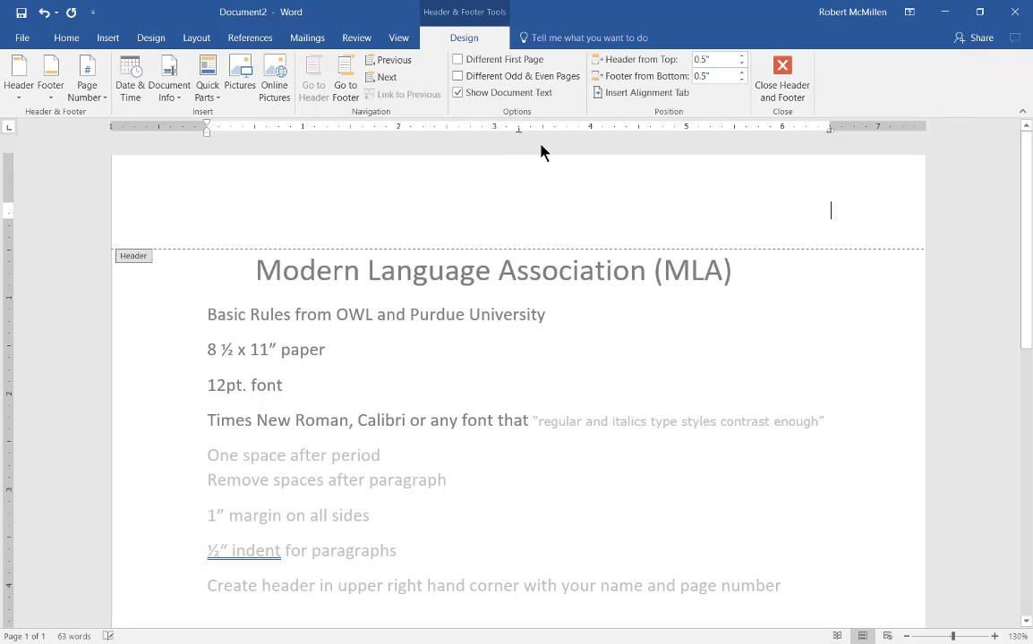
pyautogui.press('Return')
pyautogui.click(829, 215)
# Add a Plain Number 3 page number at the top and type 'McMillen' before it.
pyautogui.click(106, 40)
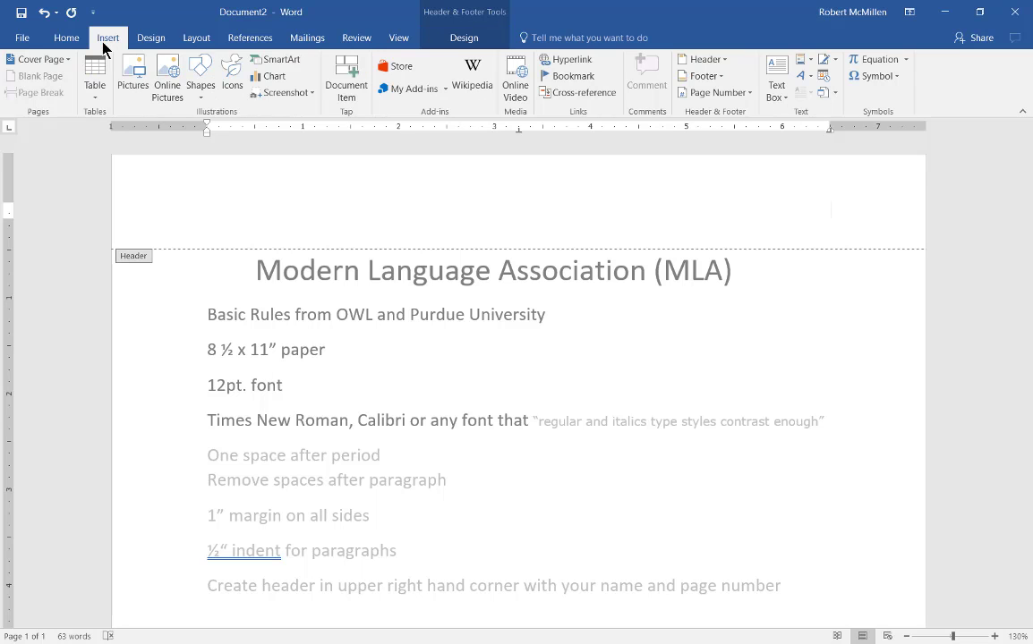
pyautogui.click(746, 93)
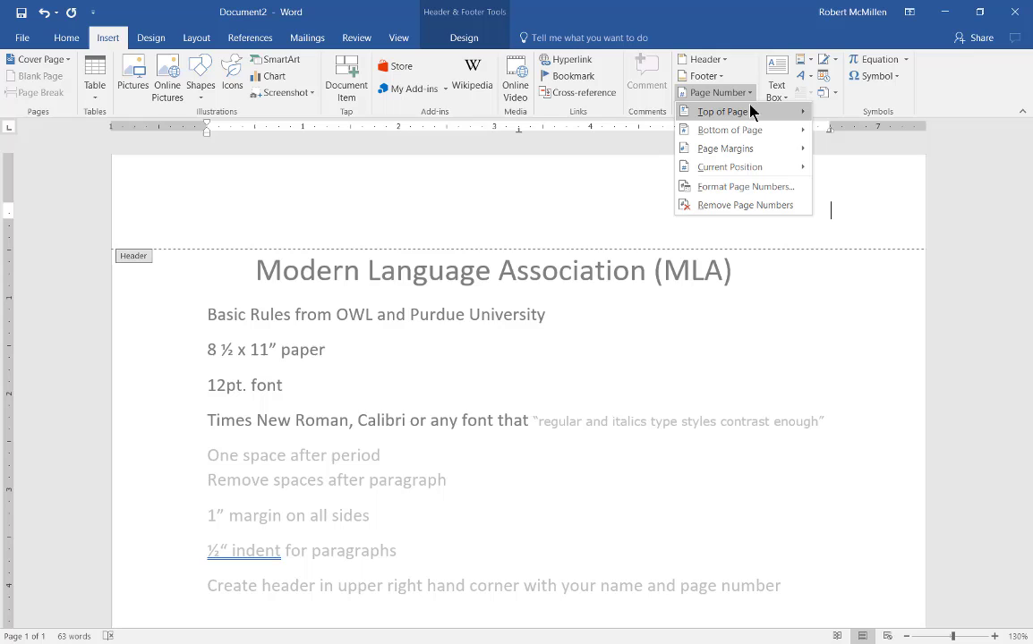
pyautogui.moveTo(722, 112)
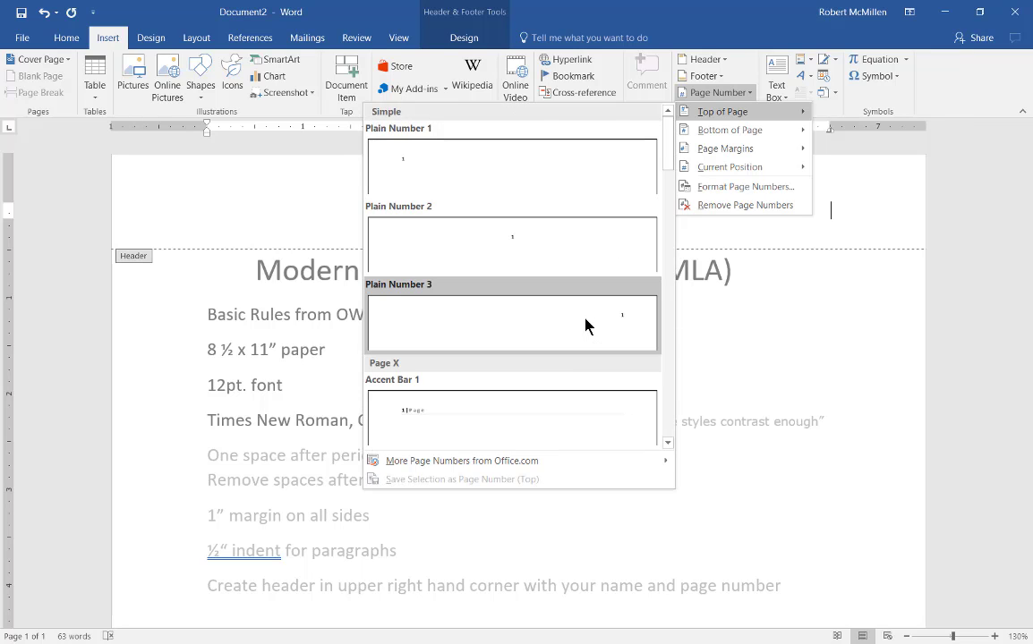
pyautogui.click(585, 324)
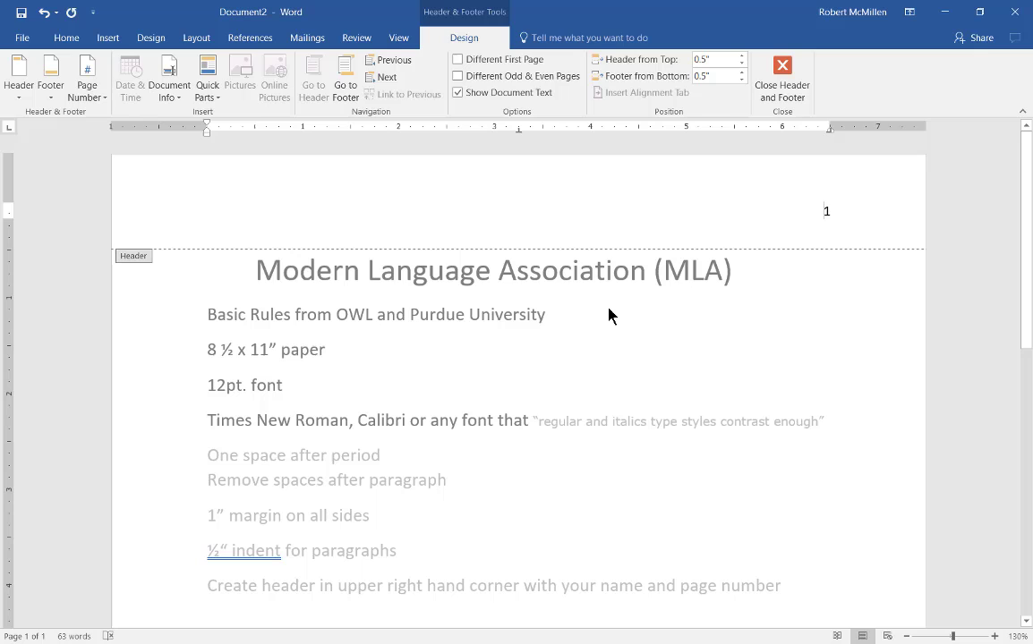
pyautogui.write('M')
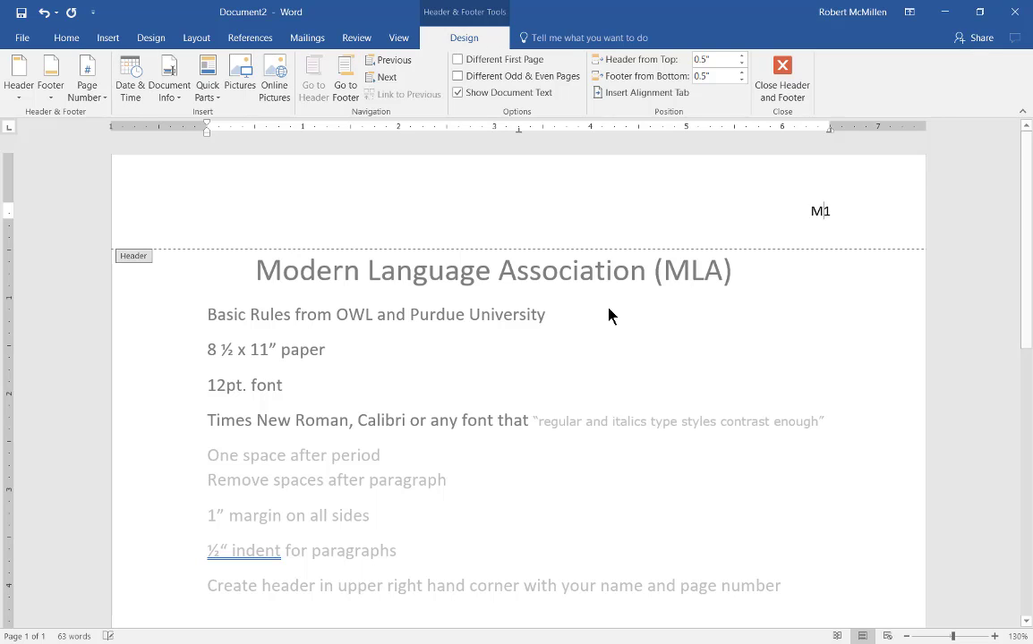
pyautogui.write('cMillen')
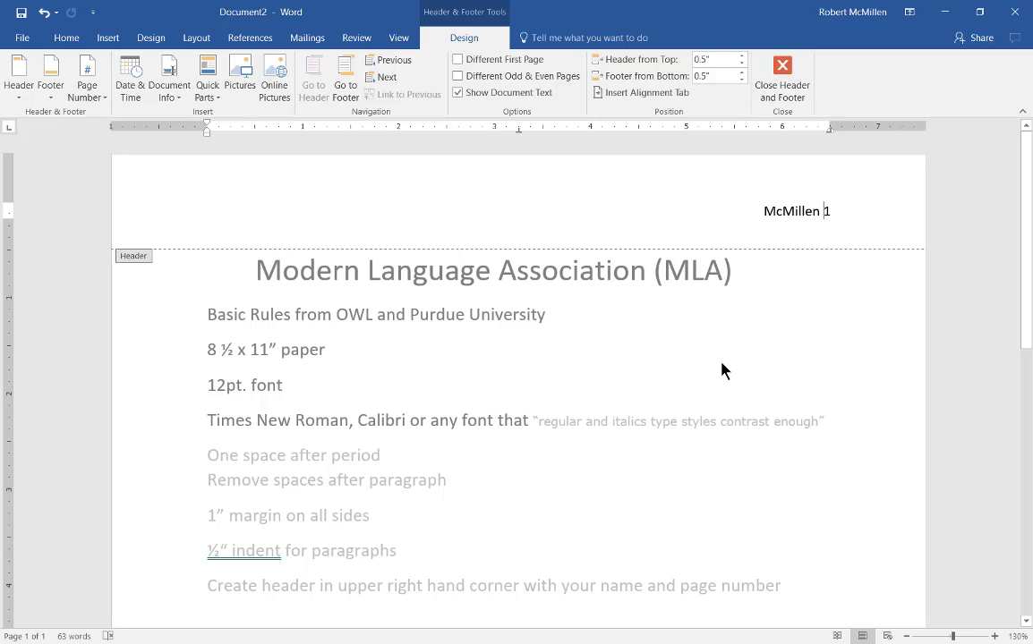
pyautogui.click(782, 79)
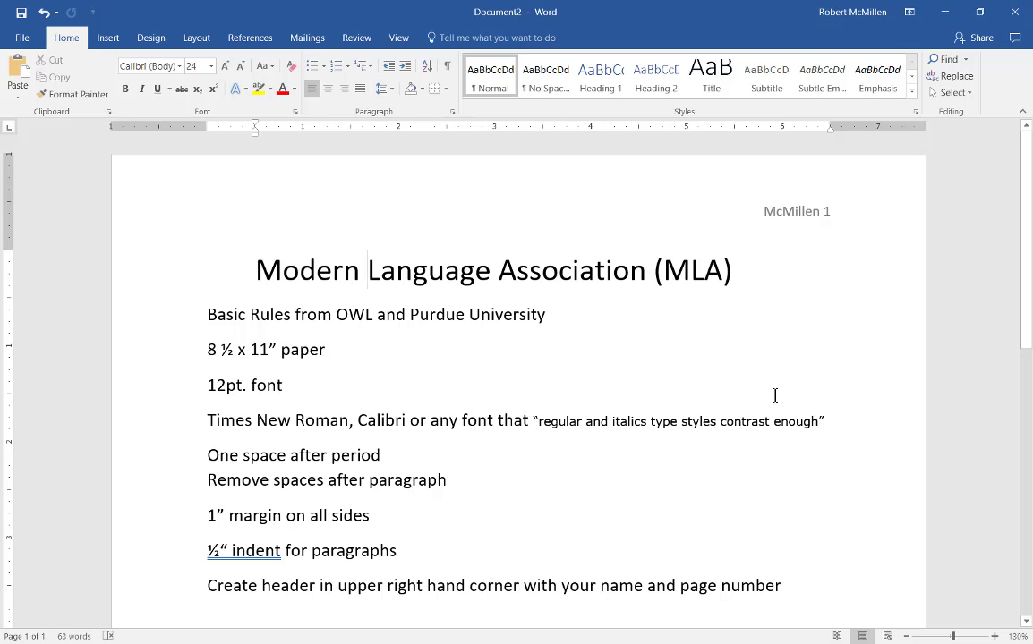
pyautogui.click(786, 212)
pyautogui.click(109, 38)
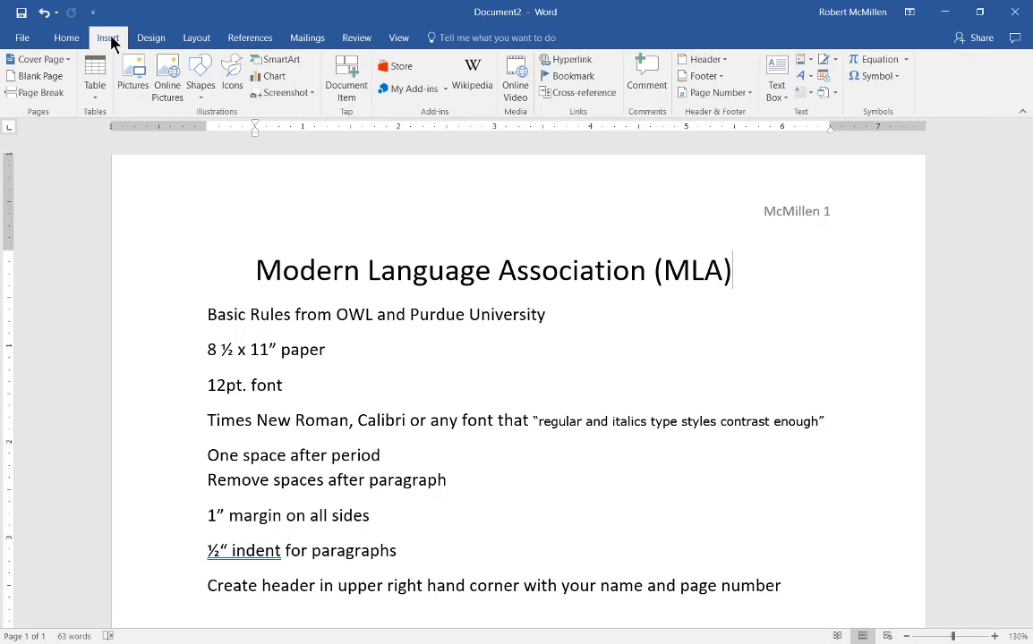
pyautogui.click(716, 61)
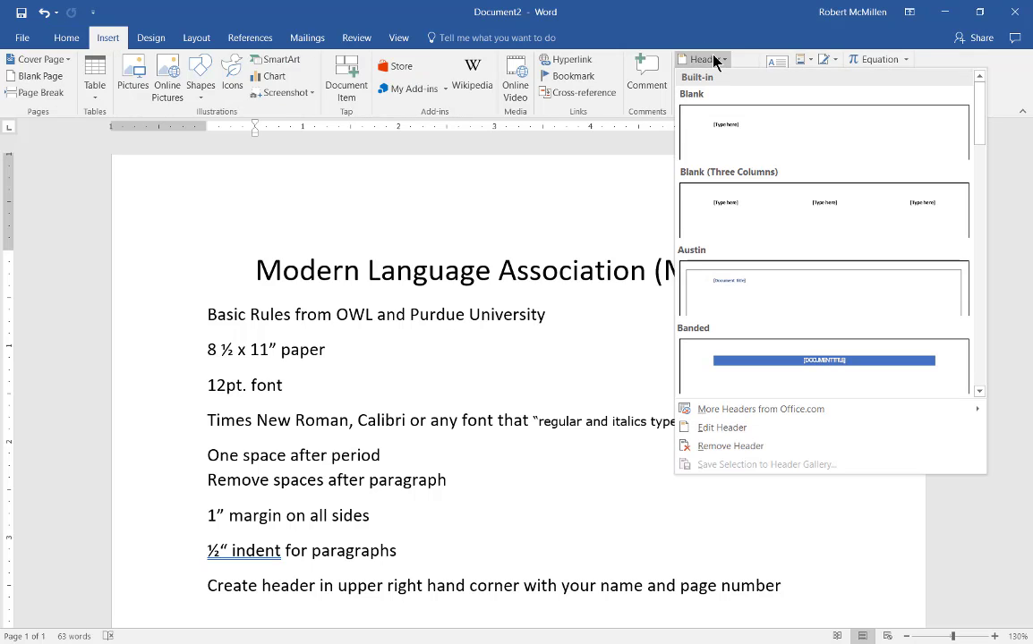
pyautogui.click(734, 128)
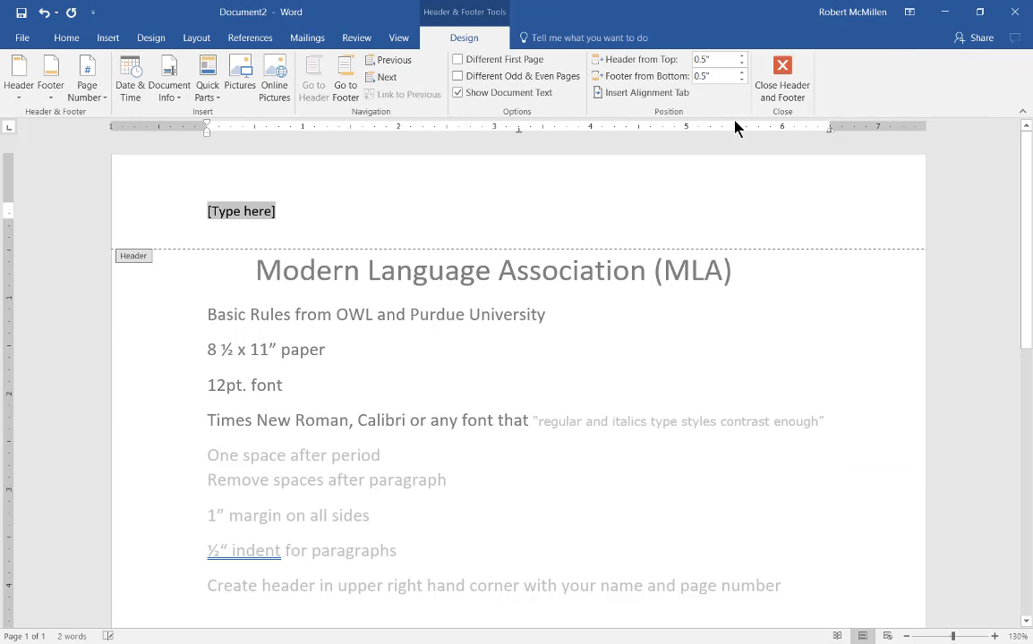
pyautogui.click(106, 38)
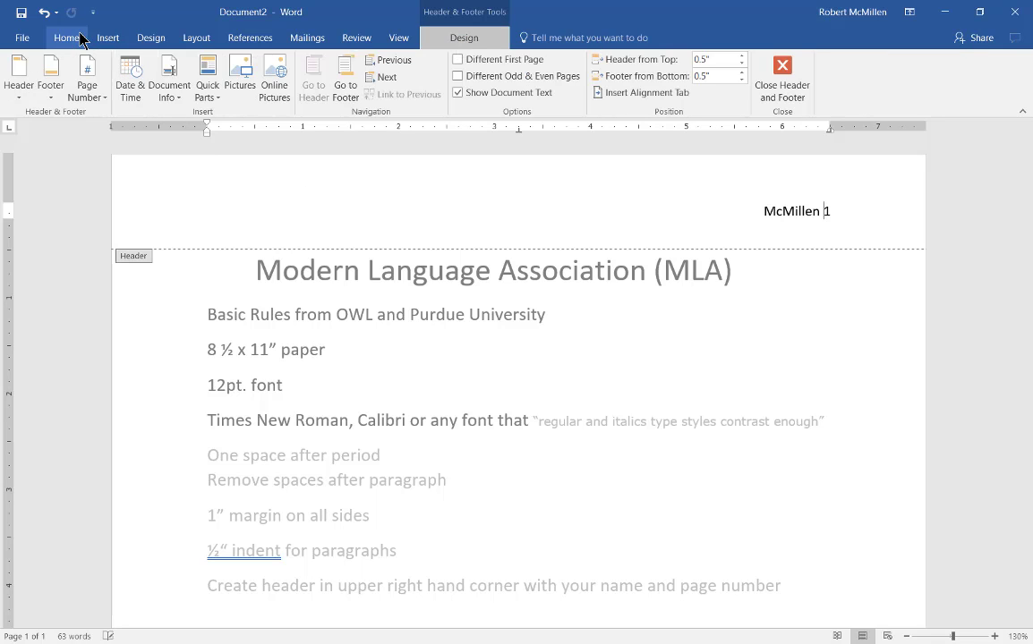
pyautogui.click(73, 39)
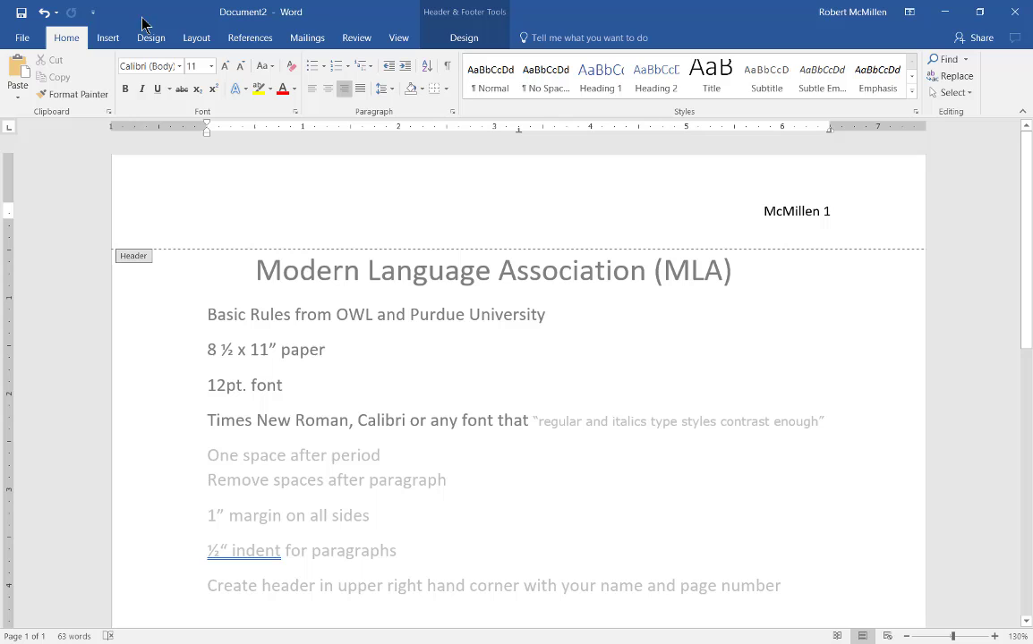
pyautogui.scroll(-8, 271, 60)
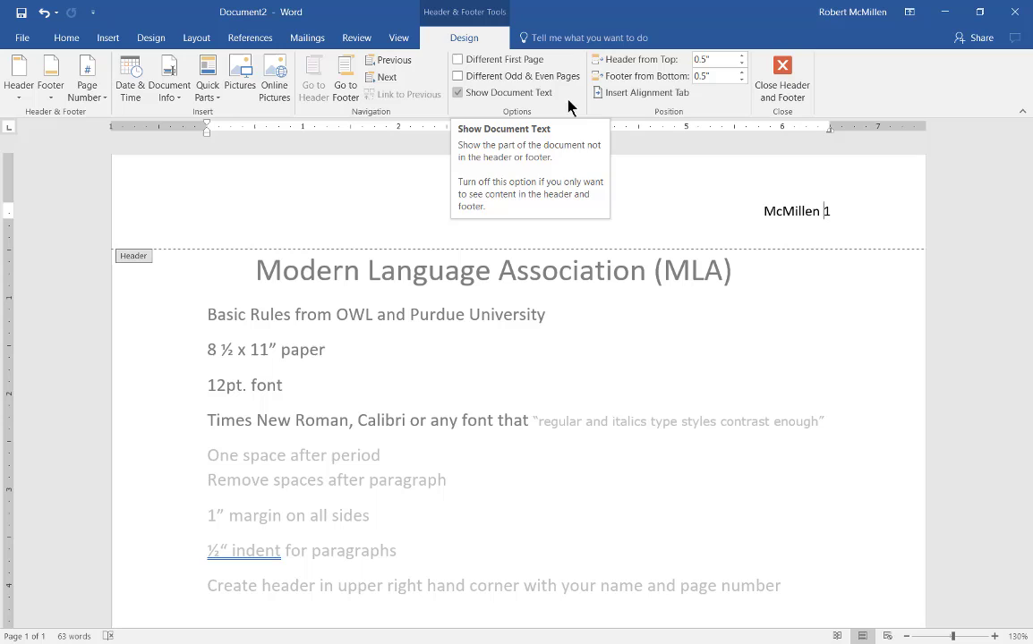
# Close the header and paste the Purdue OWL URL on a new line below the MLA title.
pyautogui.click(784, 74)
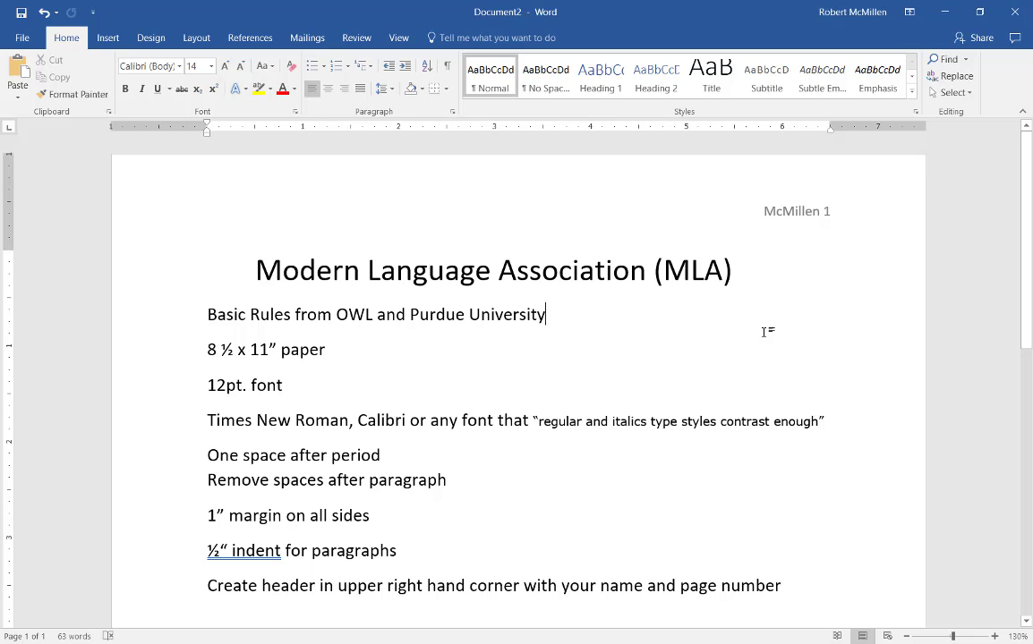
pyautogui.press('Down')
pyautogui.press('Up')
pyautogui.click(743, 271)
pyautogui.press('Return')
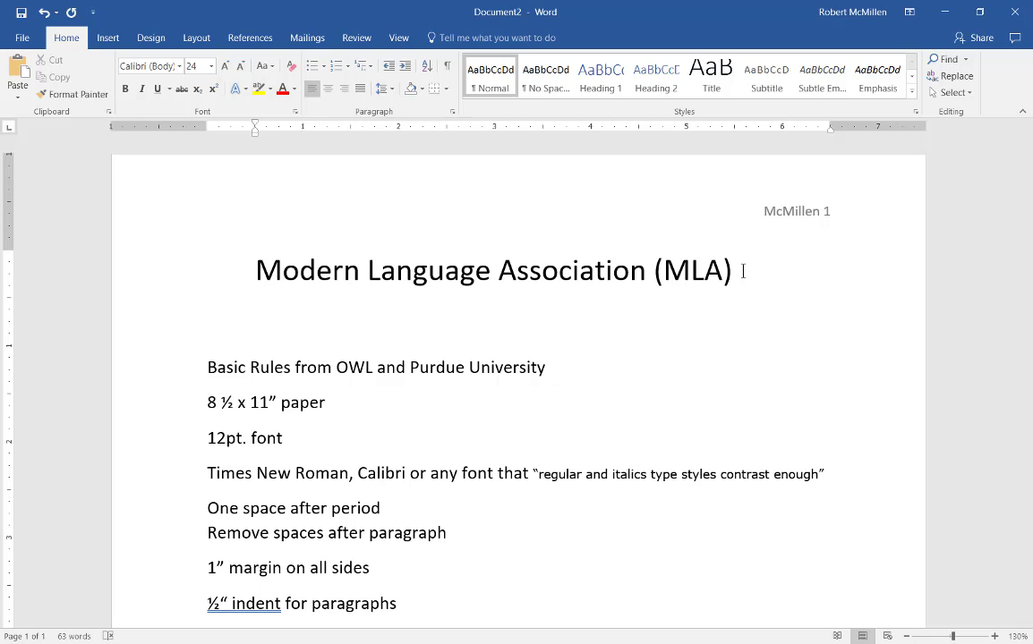
pyautogui.press('Return')
pyautogui.press('BackSpace')
pyautogui.write('https://owl.english.purdue.edu/owl/resource/747/24/')
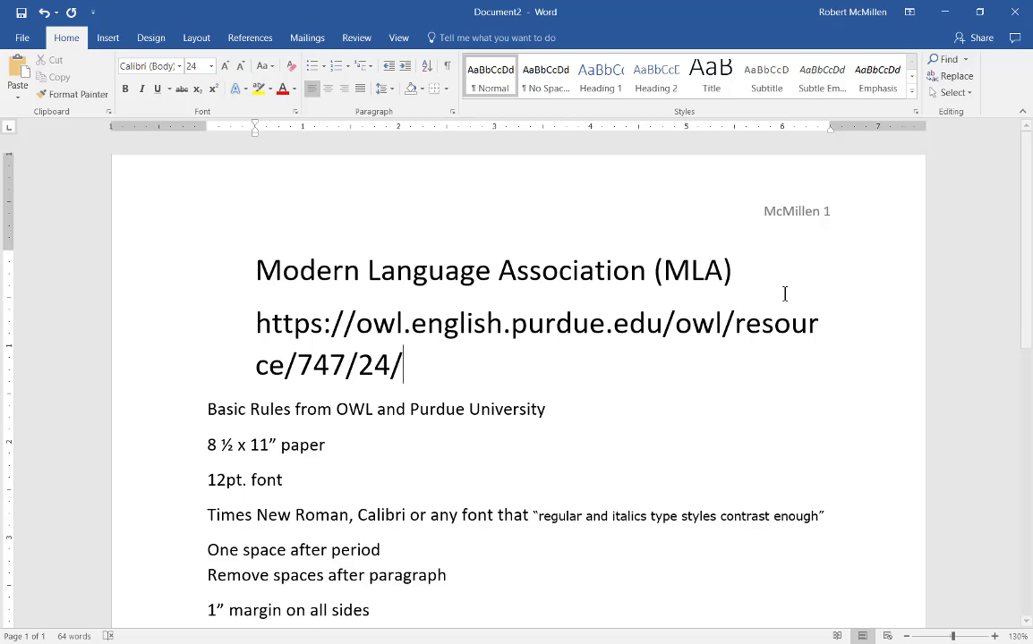